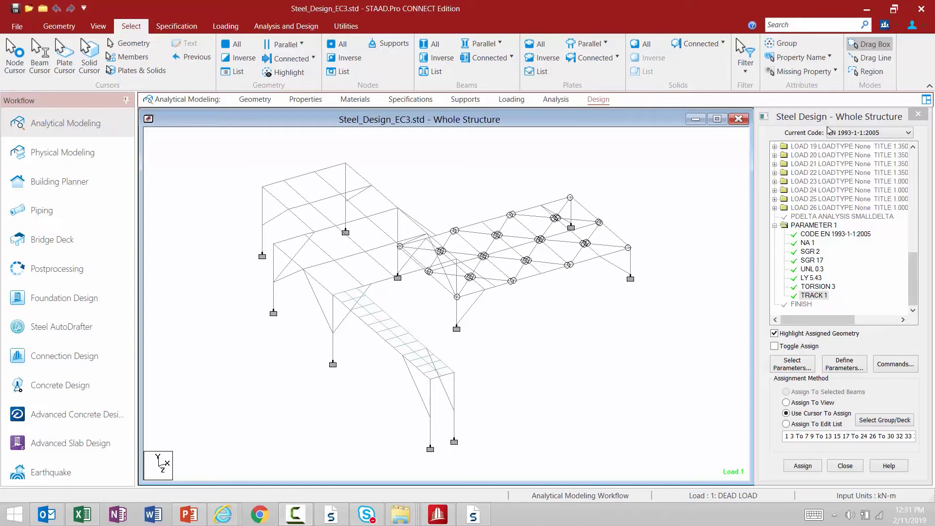
# Add a CHECK CODE design command to the EN 1993-1-1:2005 steel design commands.
pyautogui.click(889, 368)
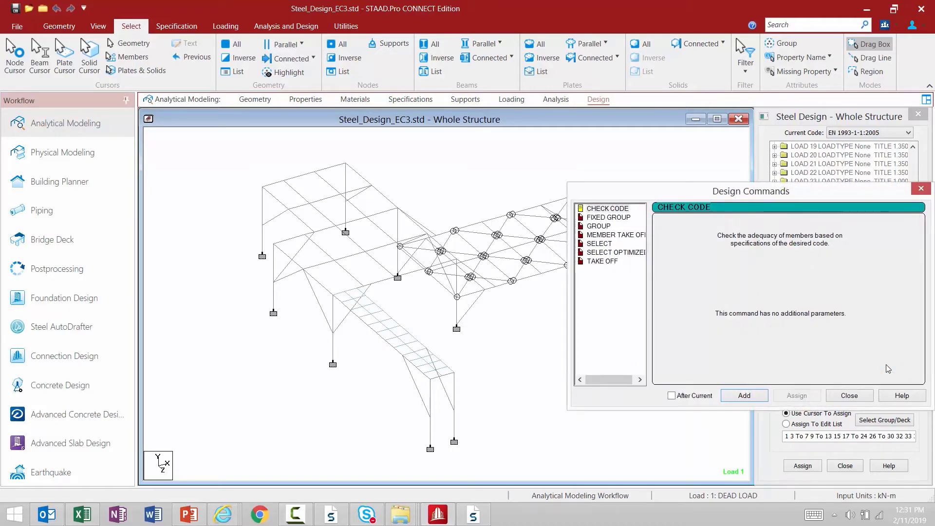
pyautogui.moveTo(724, 195); pyautogui.dragTo(501, 154)
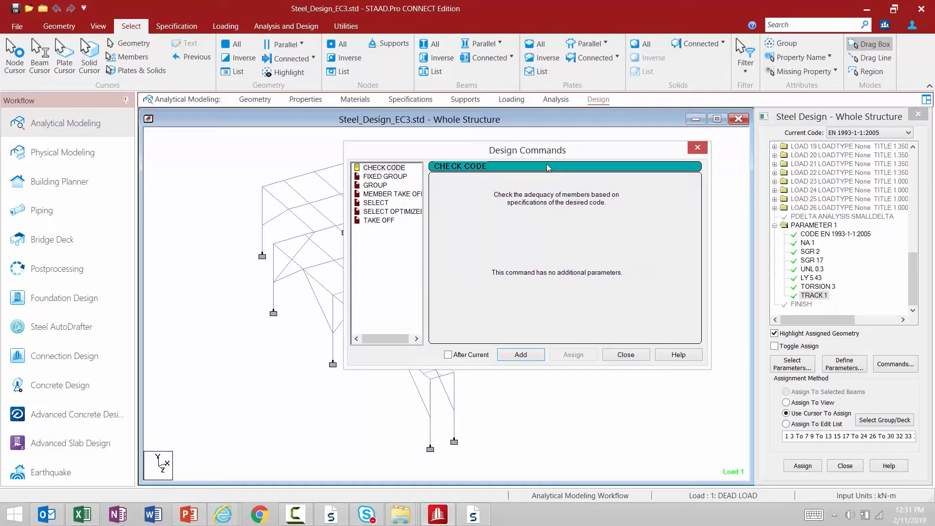
pyautogui.click(386, 168)
pyautogui.click(375, 202)
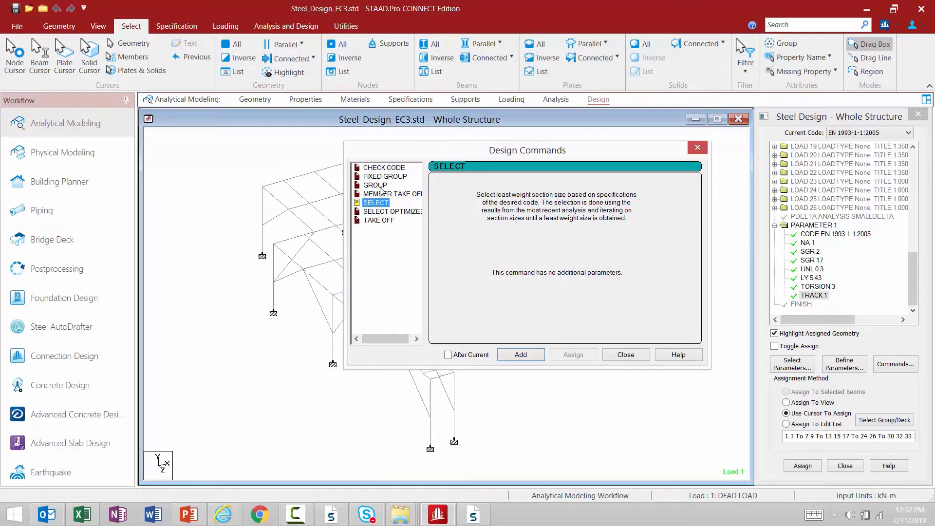
pyautogui.click(383, 168)
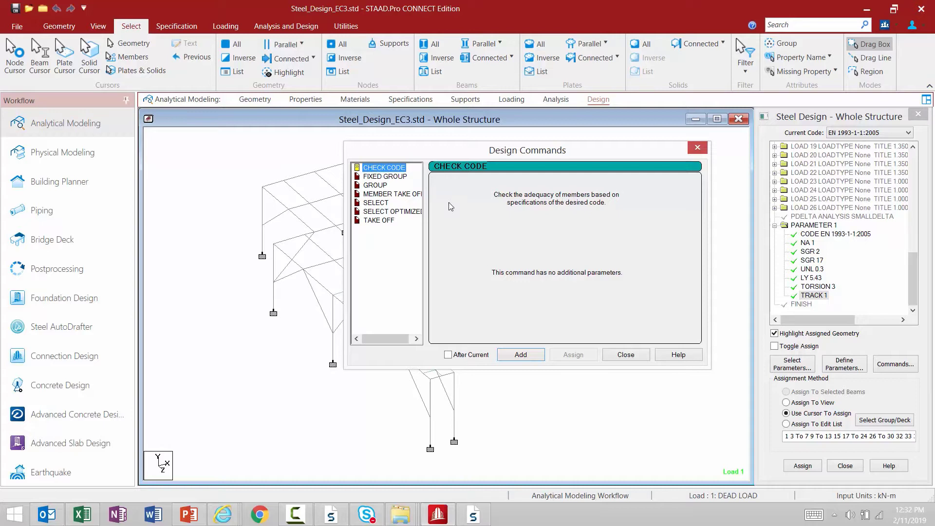
pyautogui.click(518, 360)
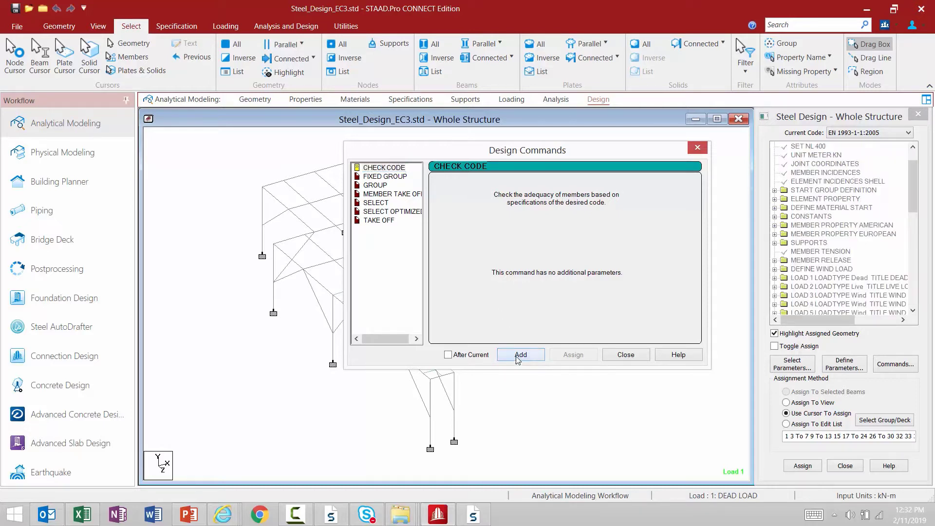
pyautogui.click(612, 357)
# Assign the CHECK CODE command to all beams with the IPE300, 150X10SHS and L200X200X14 properties.
pyautogui.scroll(-5, 916, 200)
pyautogui.scroll(5, 911, 222)
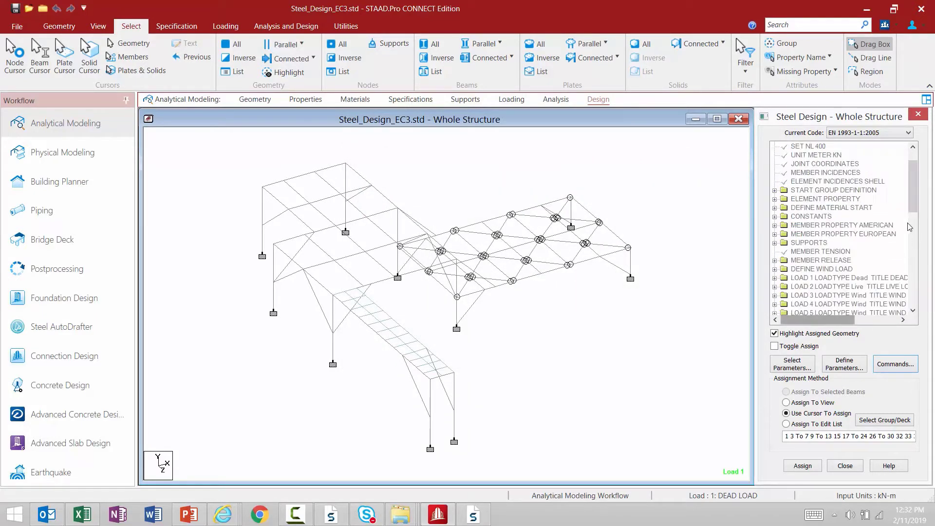
pyautogui.moveTo(913, 205); pyautogui.dragTo(913, 297)
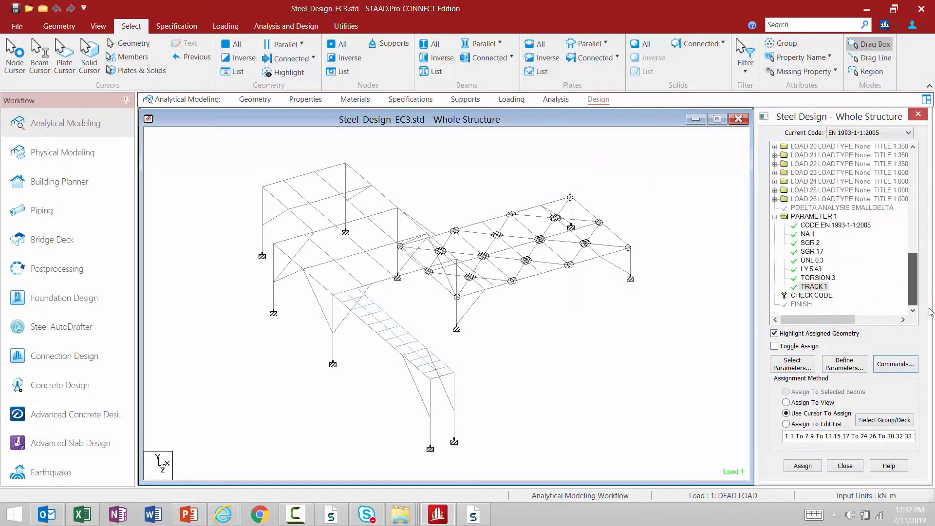
pyautogui.click(804, 296)
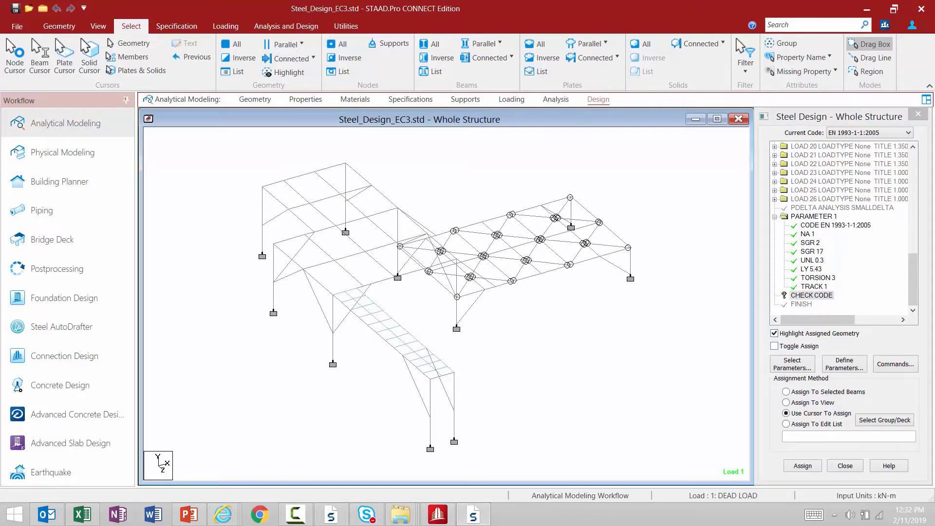
pyautogui.click(812, 296)
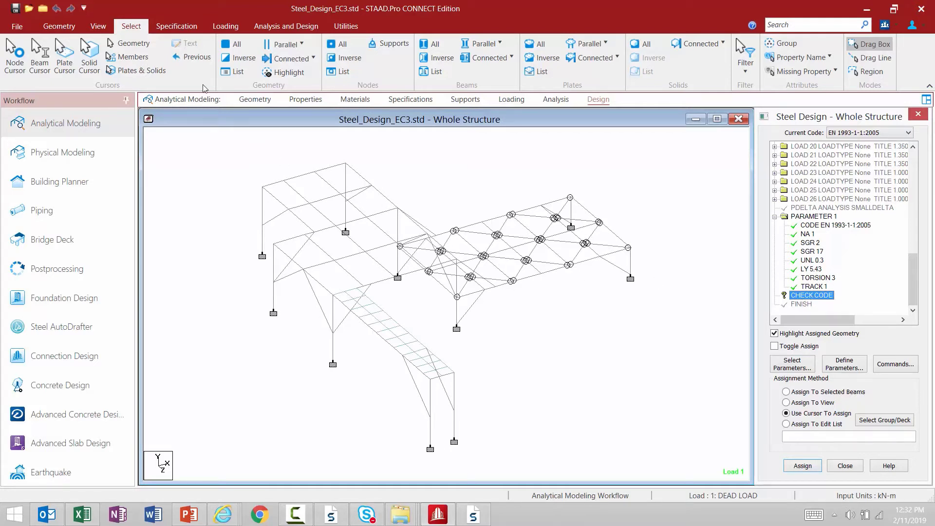
pyautogui.click(789, 58)
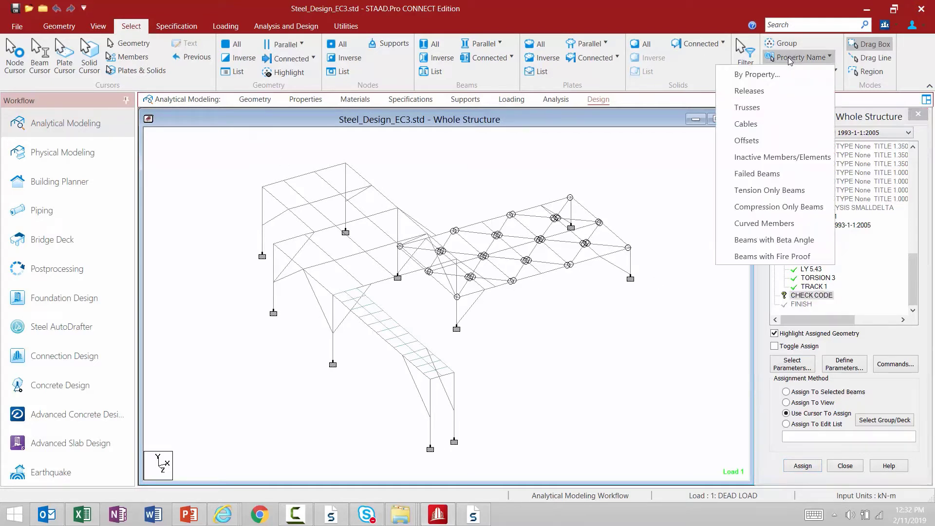
pyautogui.click(764, 73)
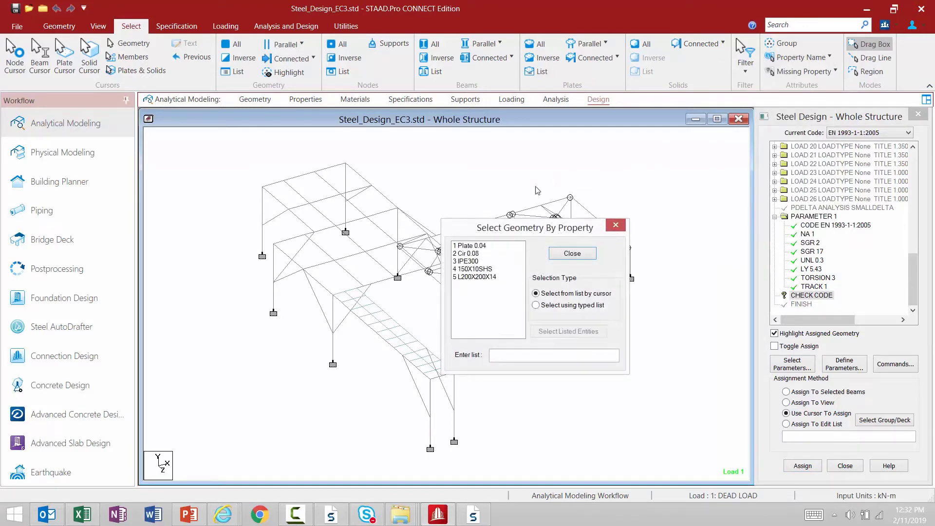
pyautogui.click(465, 262)
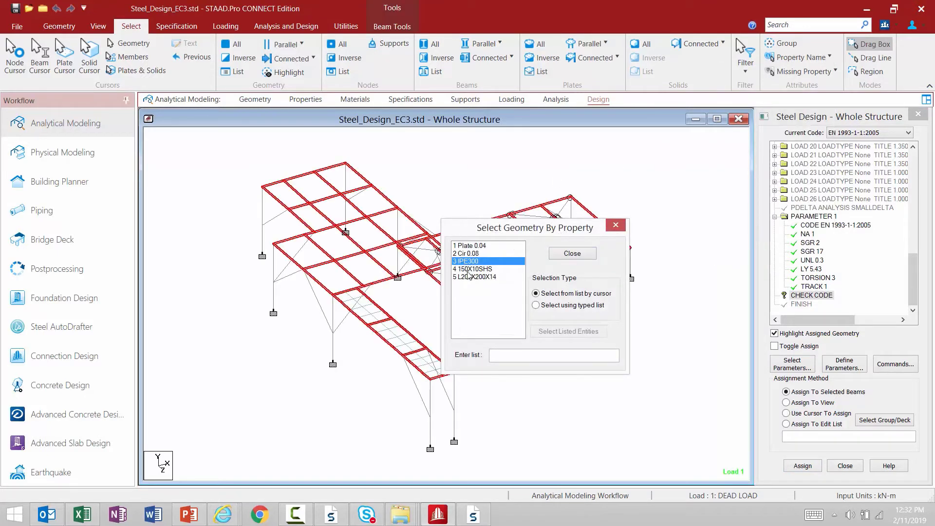
pyautogui.click(467, 270)
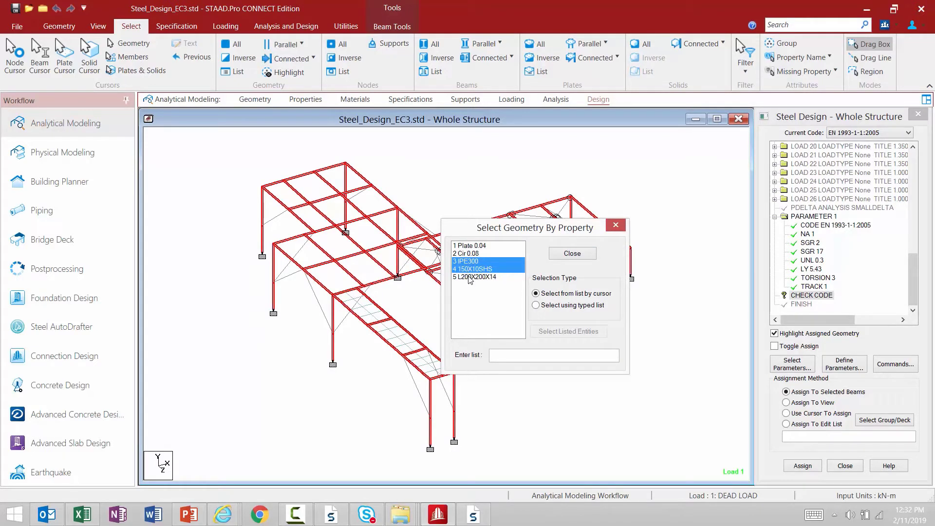
pyautogui.click(469, 278)
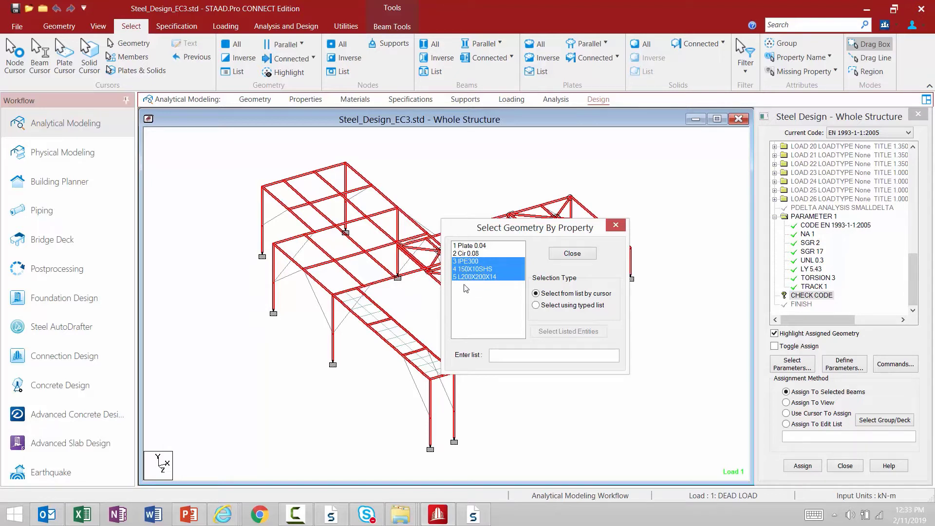
pyautogui.click(567, 253)
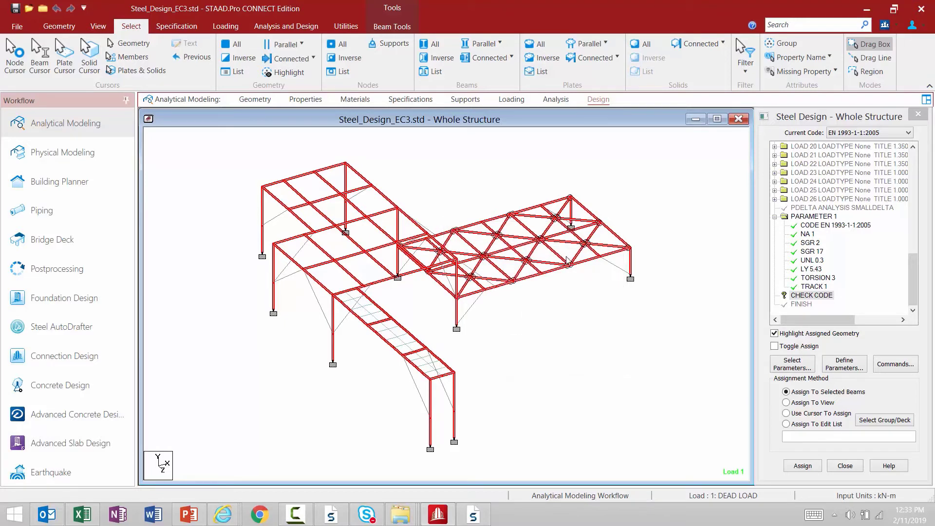
pyautogui.click(809, 466)
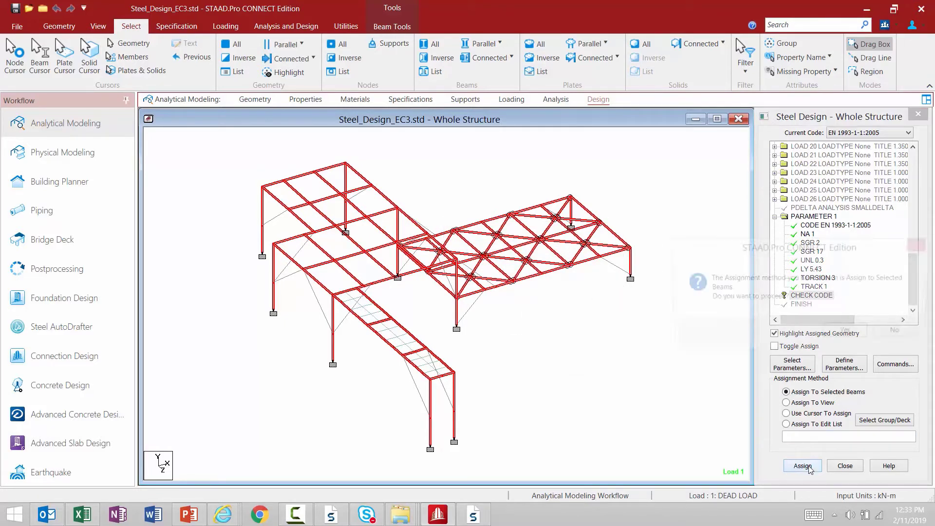
pyautogui.click(847, 335)
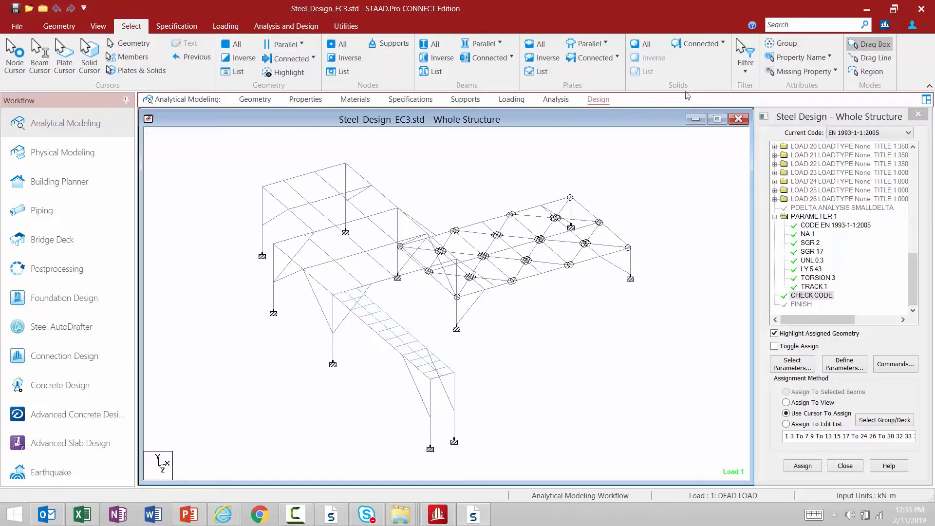
# Run the analysis and design, saving the modified structure first.
pyautogui.click(272, 28)
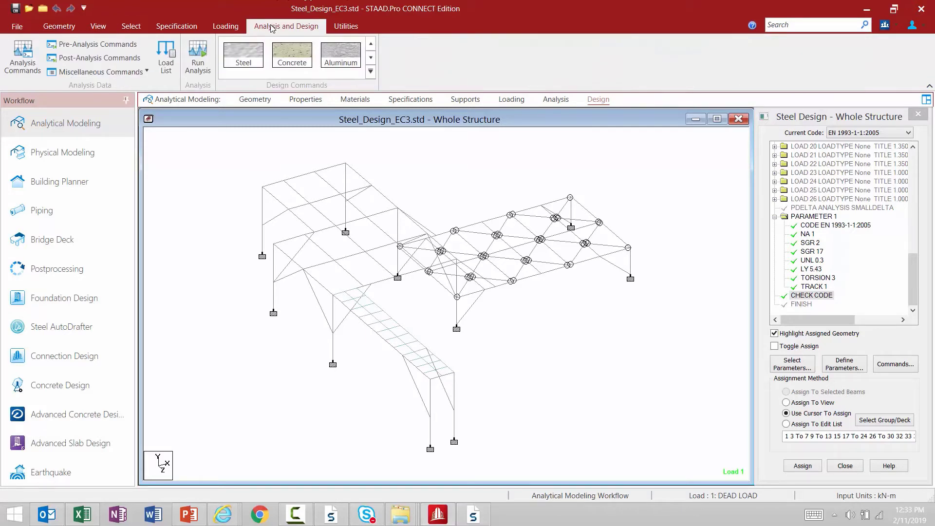
pyautogui.click(198, 66)
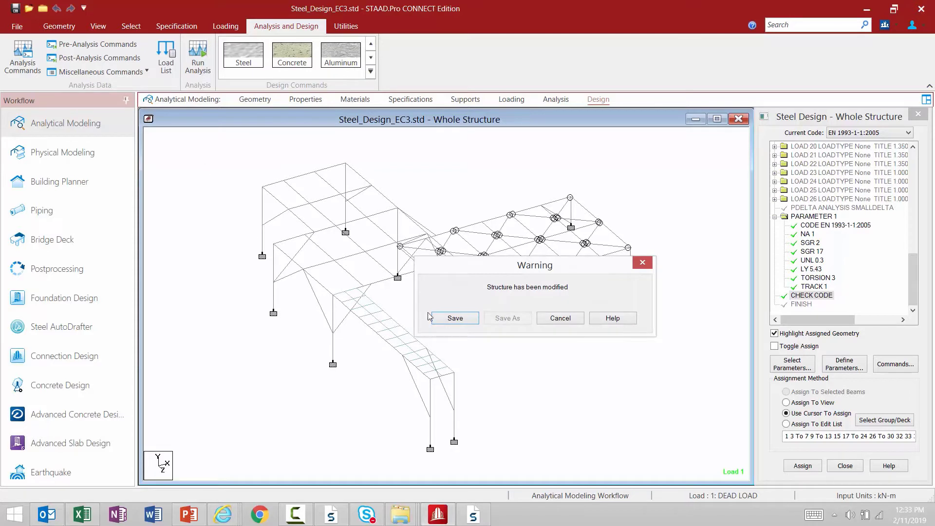
pyautogui.click(446, 318)
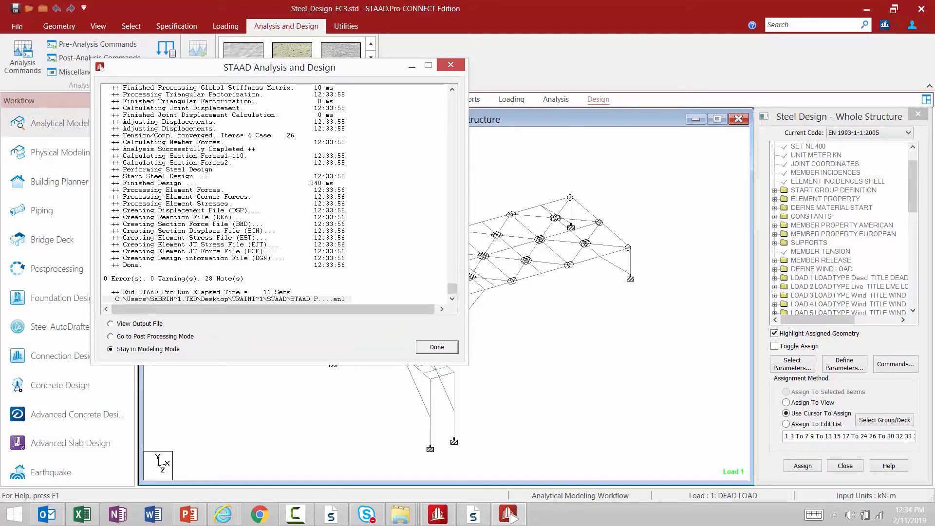
# Check the run's error and warning summary, then view the output file maximized at its STEEL DESIGN results.
pyautogui.click(139, 278)
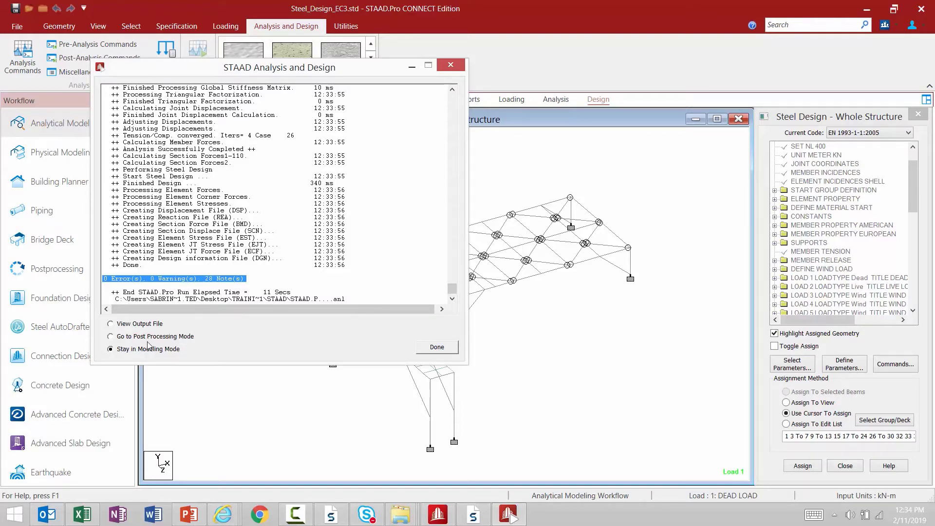
pyautogui.click(110, 325)
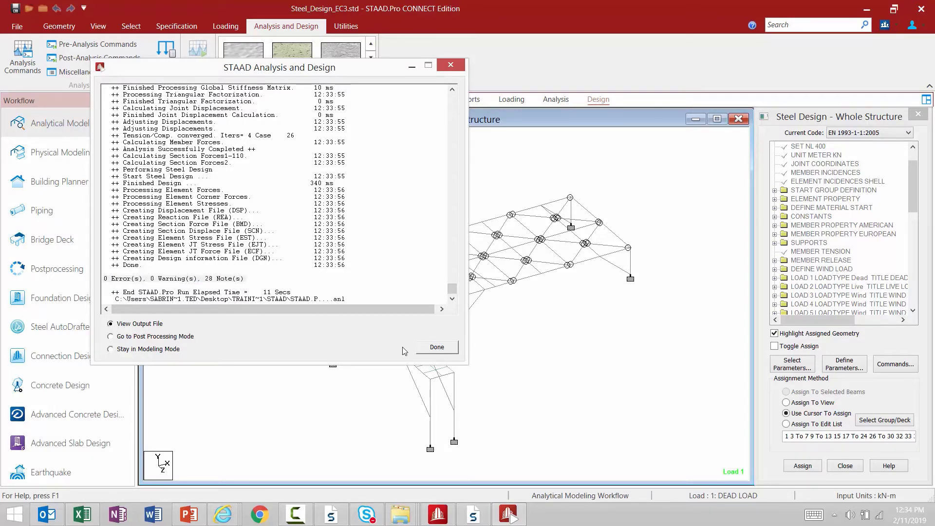
pyautogui.click(438, 347)
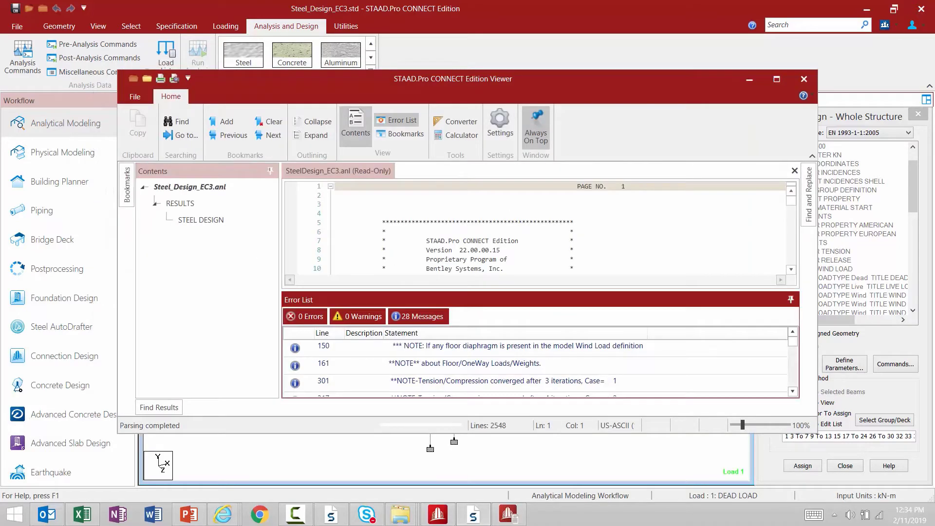
pyautogui.click(773, 80)
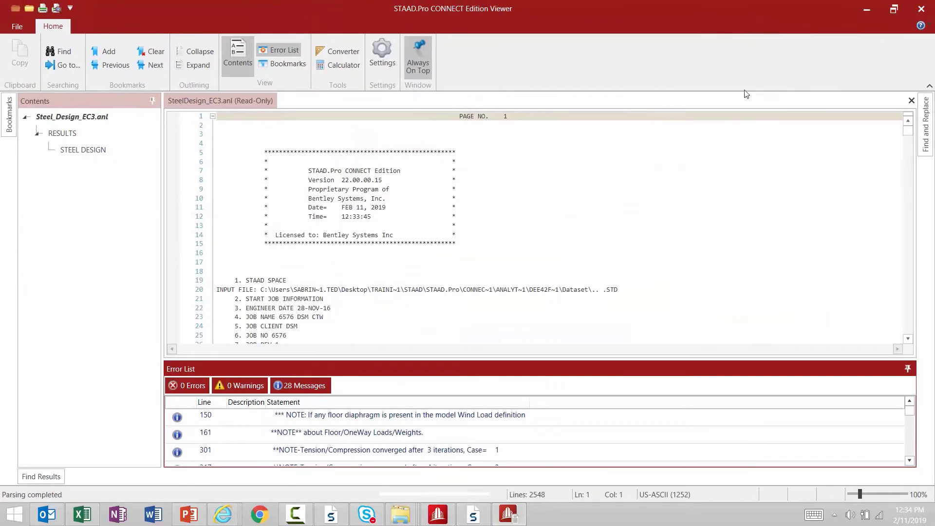
pyautogui.click(94, 152)
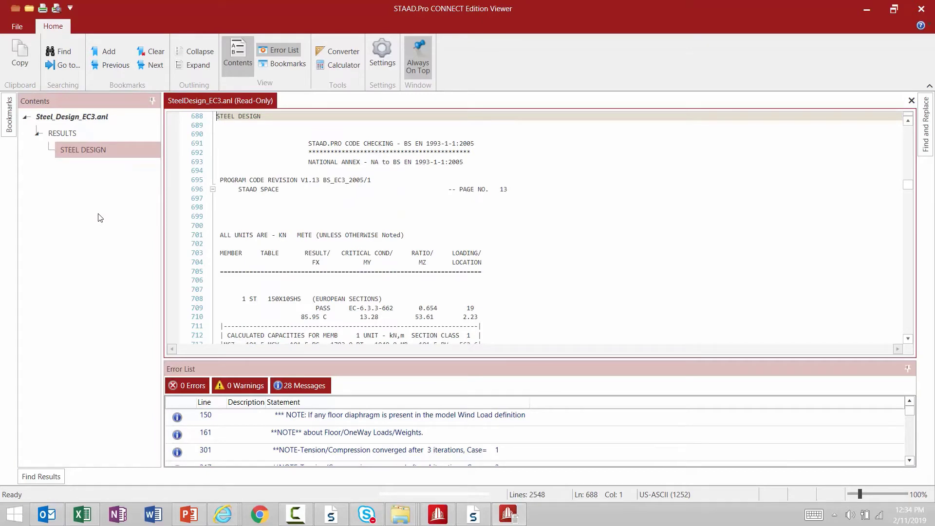
# Examine the code check result and utilization ratio of member 1 in the steel design output.
pyautogui.click(379, 283)
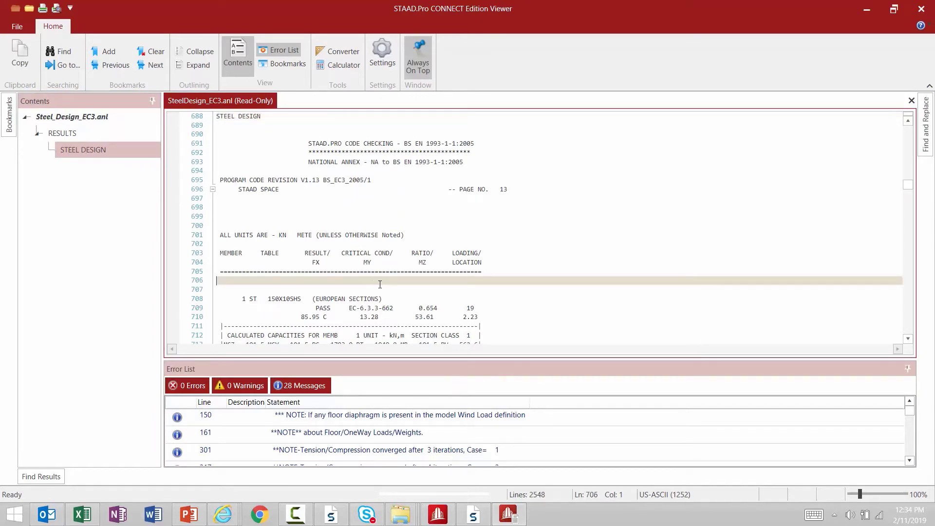
pyautogui.scroll(-4, 380, 284)
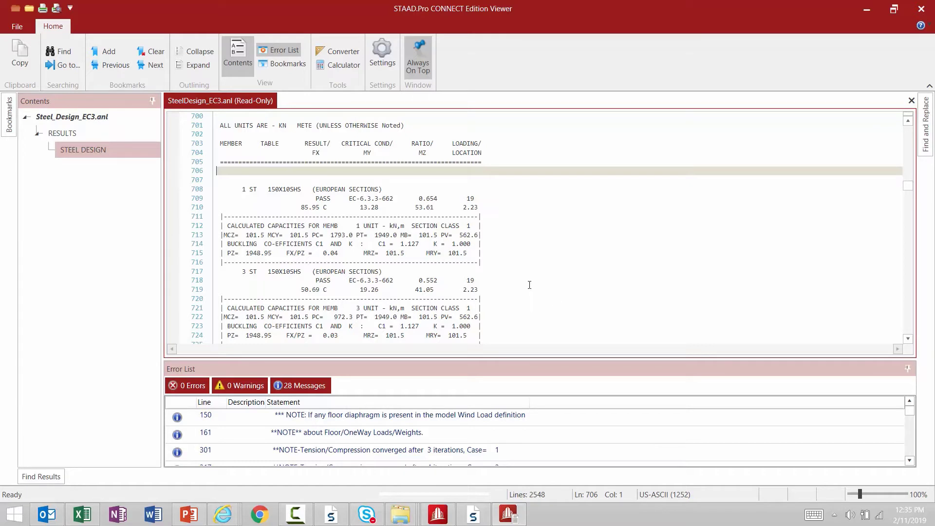
pyautogui.click(320, 199)
pyautogui.doubleClick(320, 198)
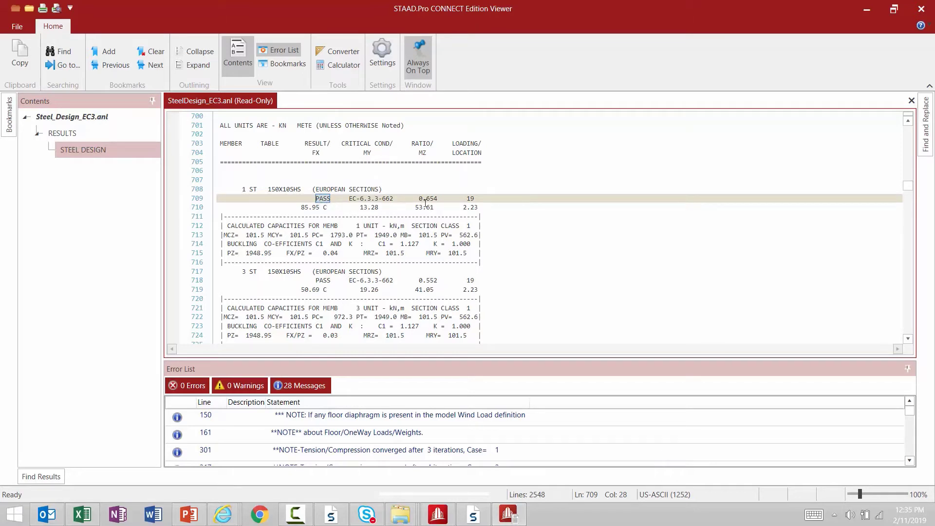
pyautogui.moveTo(418, 199); pyautogui.dragTo(442, 200)
pyautogui.click(444, 200)
# Search the output file for "fail", inspect the utilization ratio of the matching member, and close the output viewer.
pyautogui.click(54, 52)
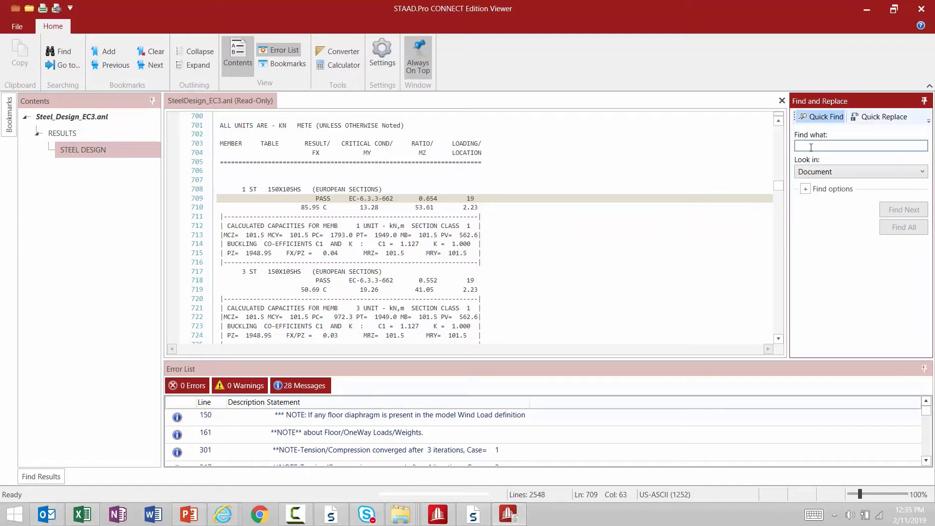
pyautogui.write('fail')
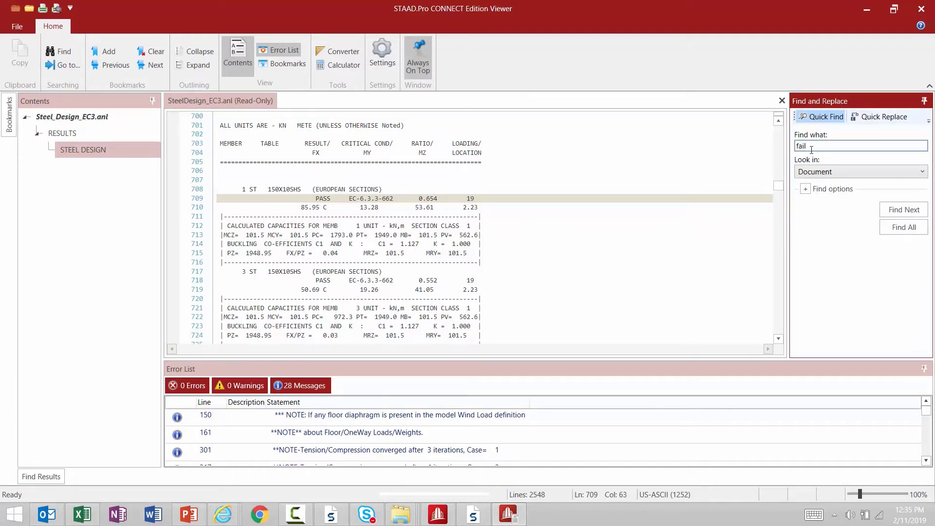
pyautogui.click(891, 206)
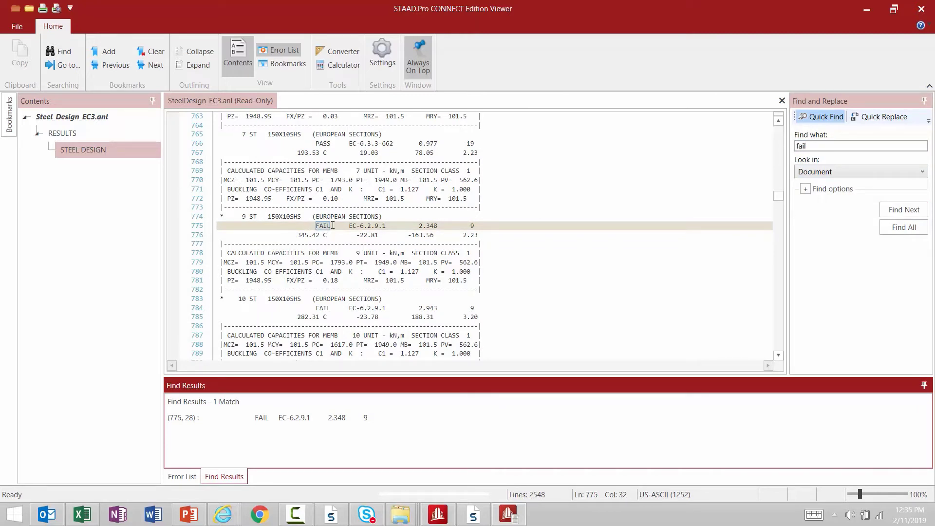
pyautogui.moveTo(419, 226); pyautogui.dragTo(437, 226)
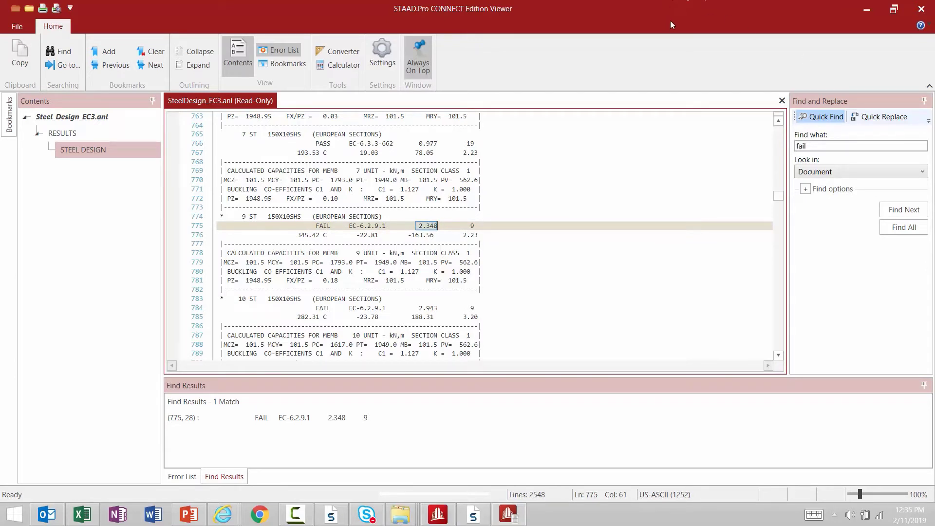
pyautogui.click(921, 9)
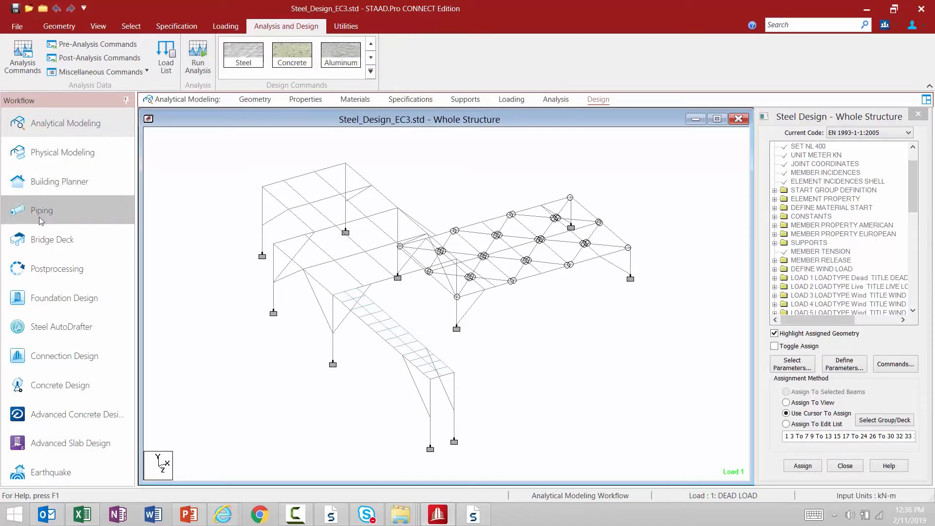
# Switch to the Postprocessing workflow, accepting the results setup with all load cases selected.
pyautogui.click(35, 274)
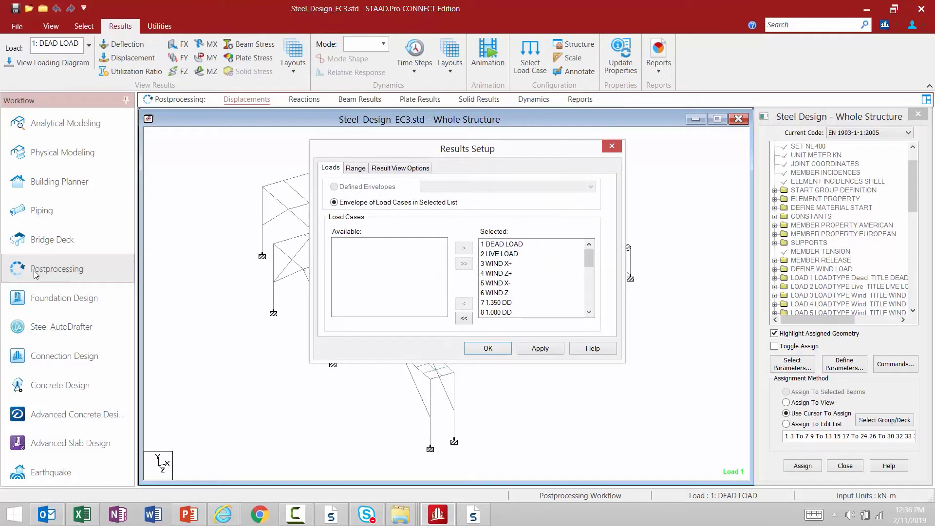
pyautogui.click(487, 348)
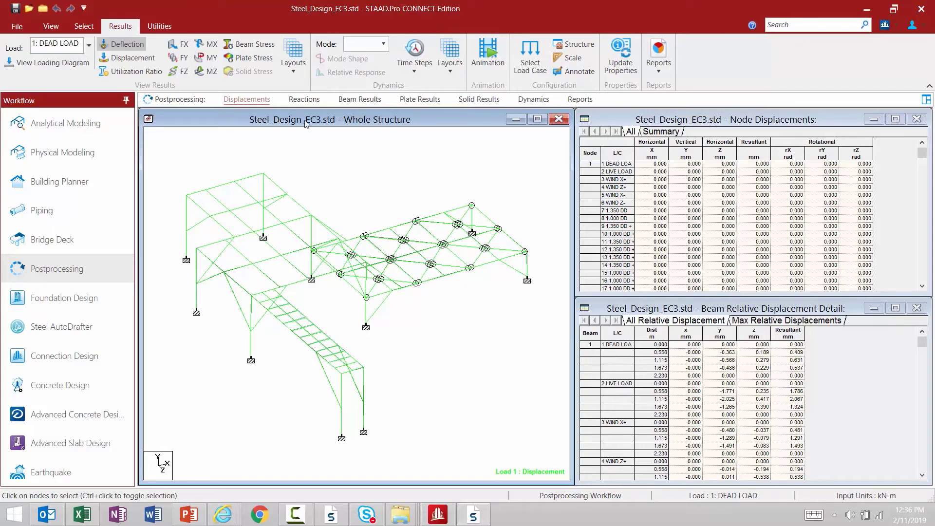
# Display the beam utilization layout with utilization ratios on the structure and the design results table.
pyautogui.click(293, 64)
pyautogui.click(125, 87)
pyautogui.click(292, 72)
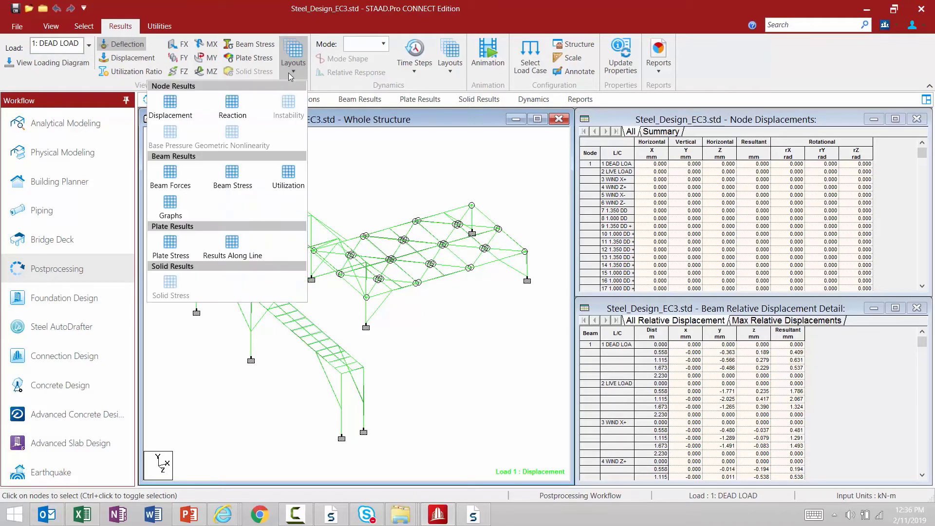
pyautogui.click(288, 174)
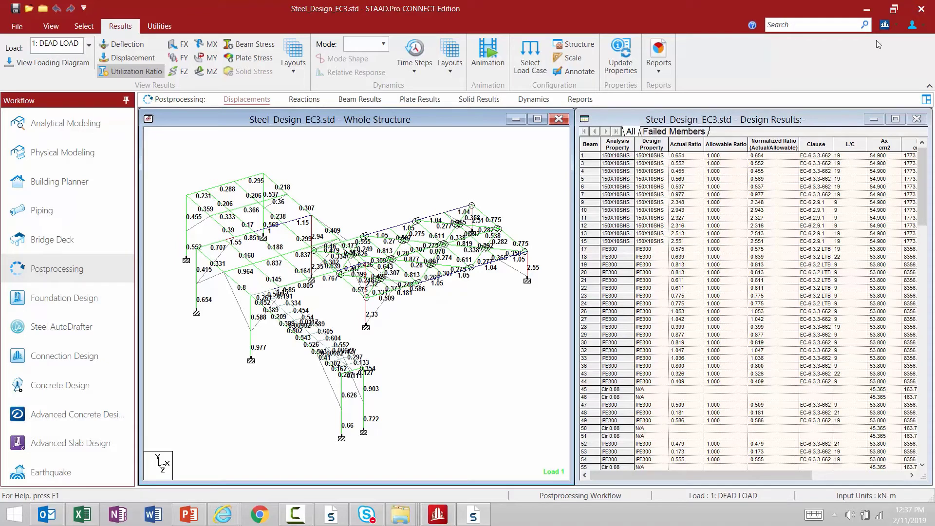
# Review the design results diagram settings and their actual ratio colour ranges, then cancel without changing them.
pyautogui.click(54, 26)
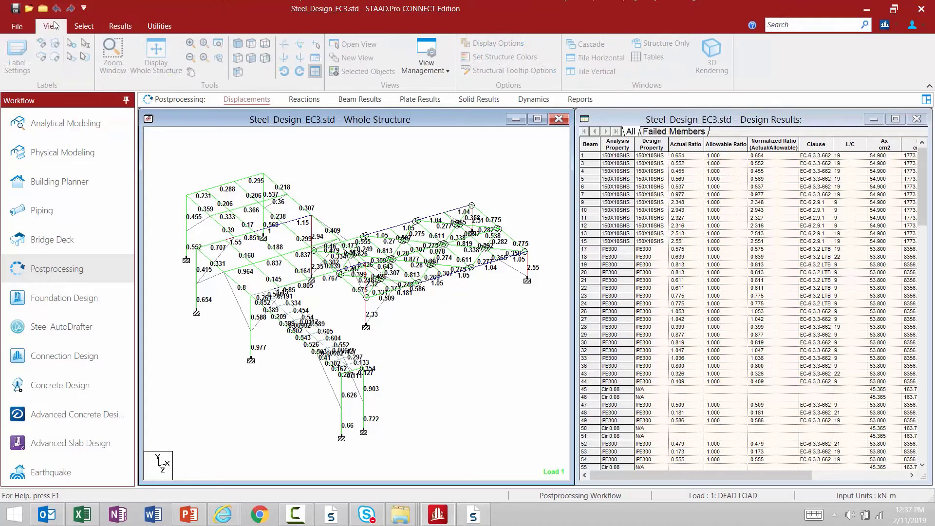
pyautogui.click(17, 63)
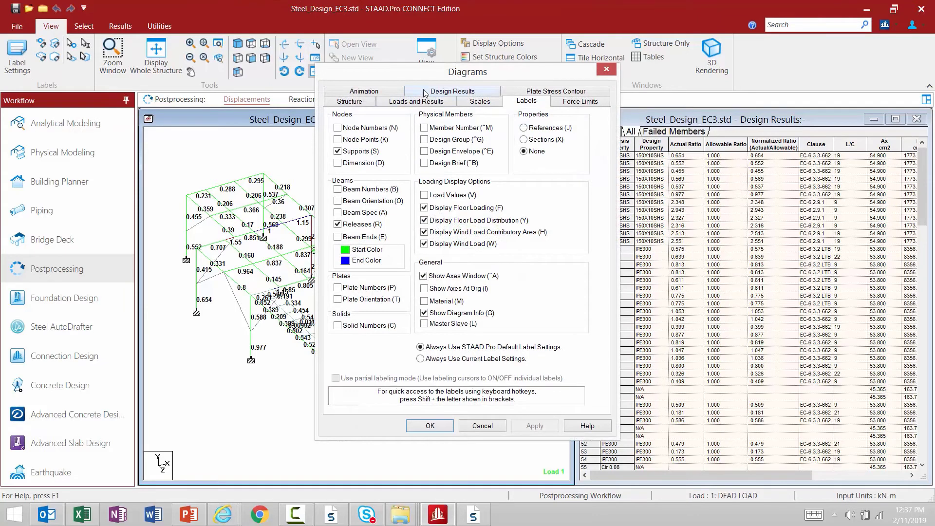
pyautogui.click(426, 92)
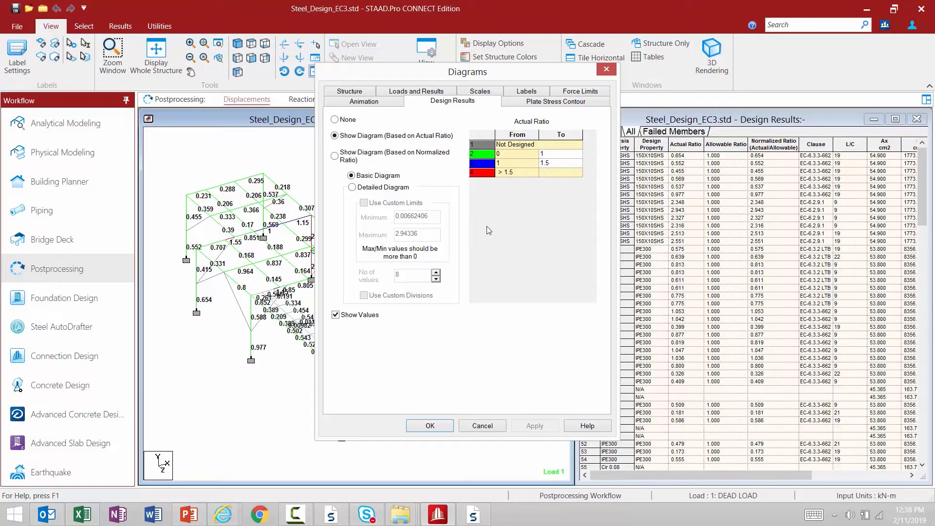
pyautogui.click(483, 426)
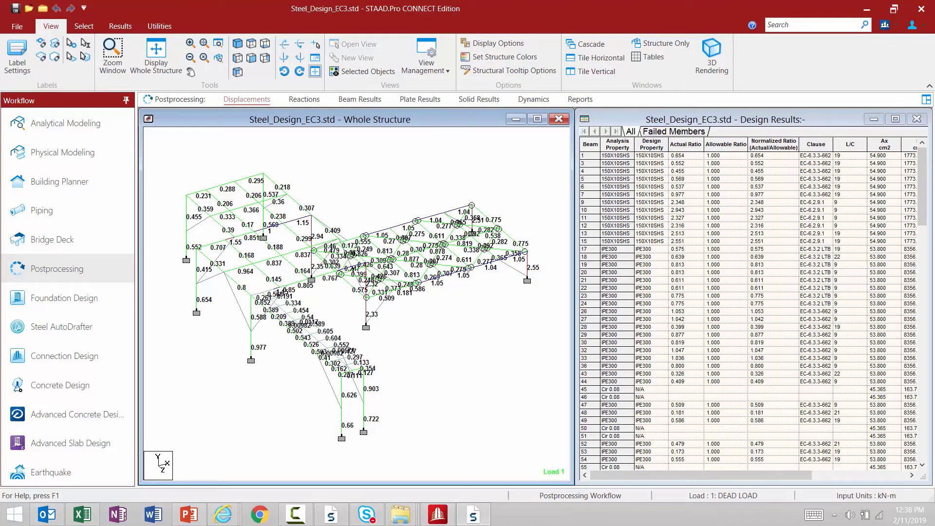
# Highlight the 150X10SHS beams 9 to 15 in the model from the full design results table, ending on beam 13.
pyautogui.click(662, 120)
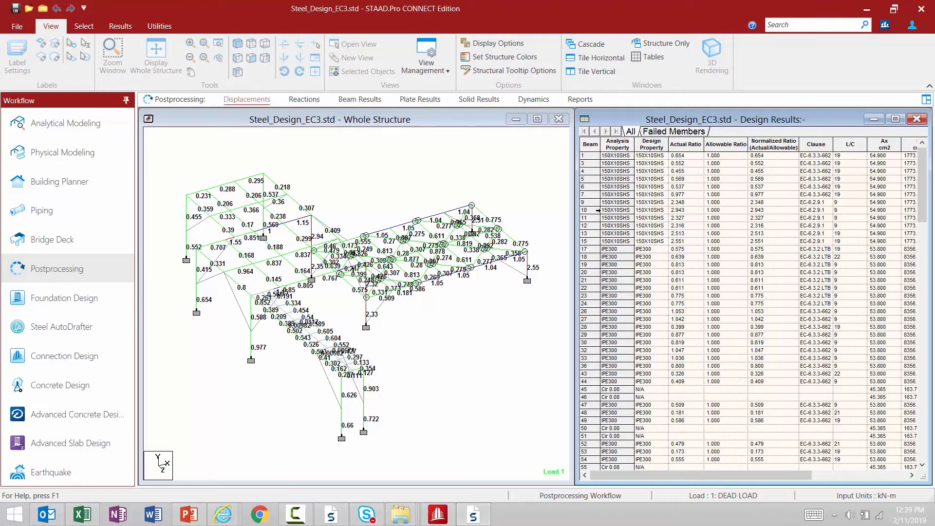
pyautogui.click(593, 203)
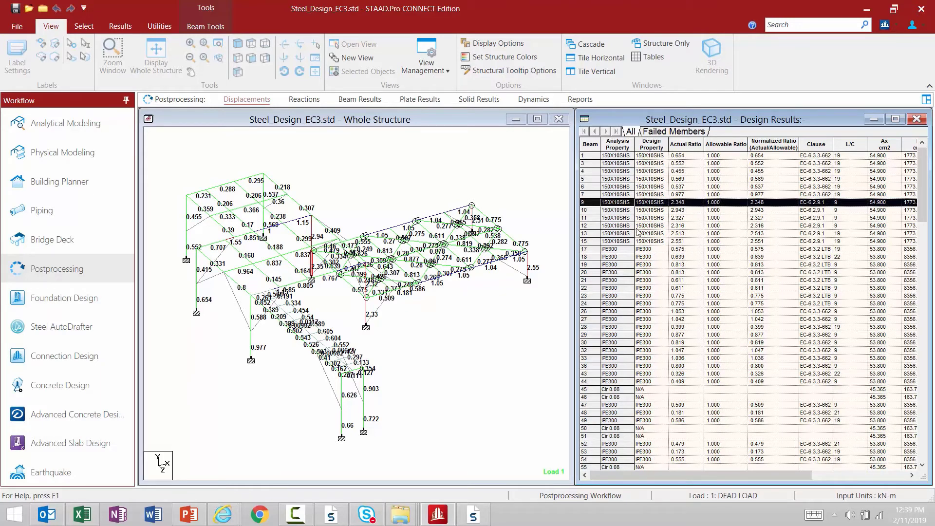
pyautogui.moveTo(591, 203); pyautogui.dragTo(588, 242)
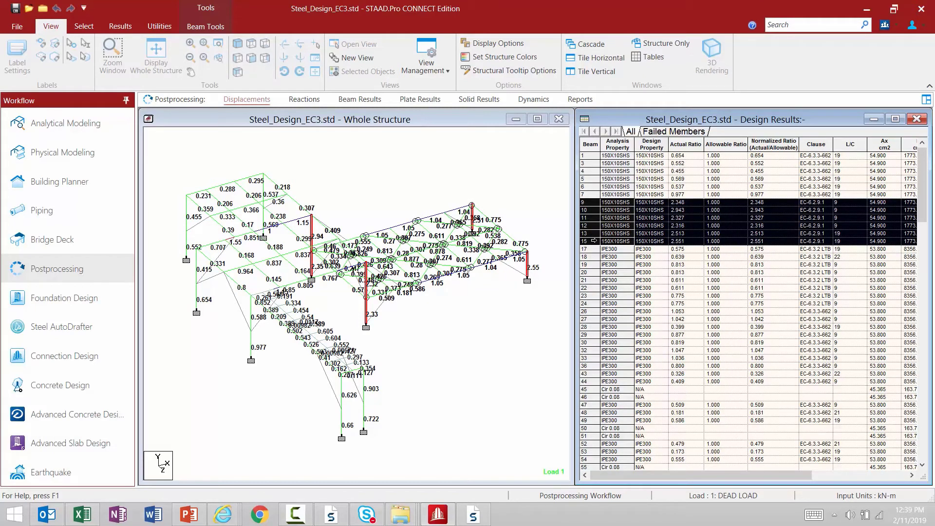
pyautogui.press('Up')
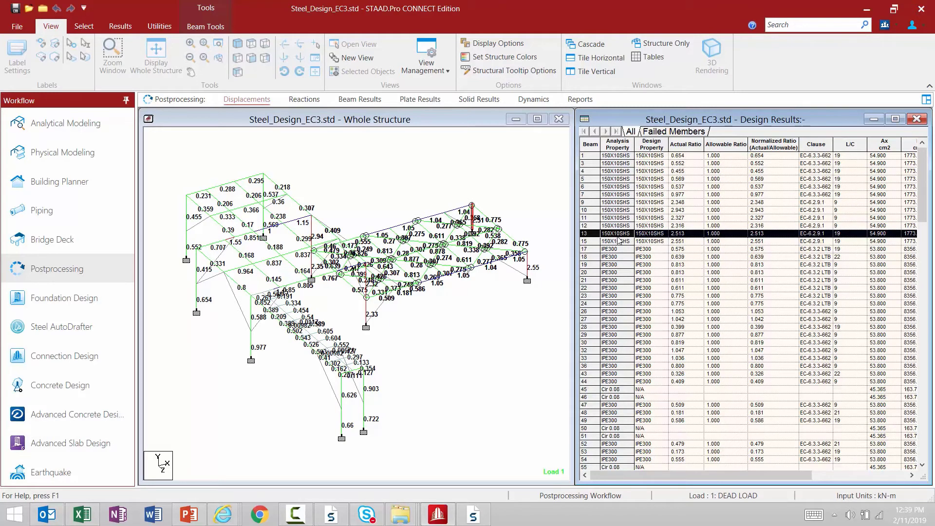
# List only the failed members and highlight the 150X10SHS group, the IPE300 group and beam 9 in the model.
pyautogui.click(657, 133)
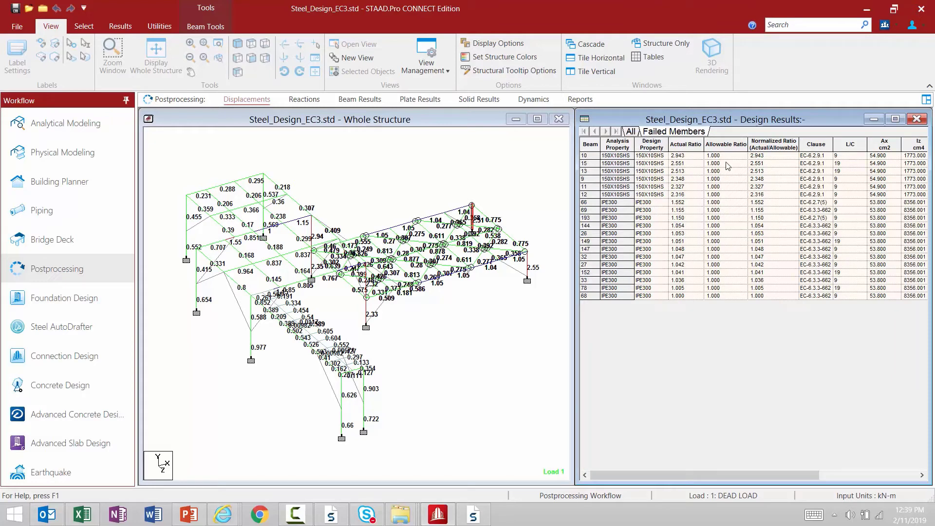
pyautogui.click(694, 226)
pyautogui.moveTo(590, 196); pyautogui.dragTo(589, 154)
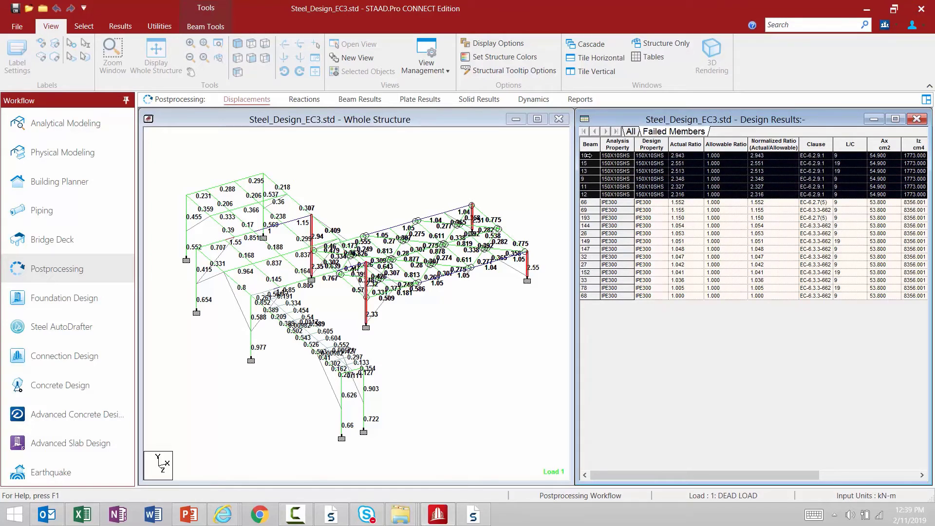
pyautogui.moveTo(590, 203); pyautogui.dragTo(584, 295)
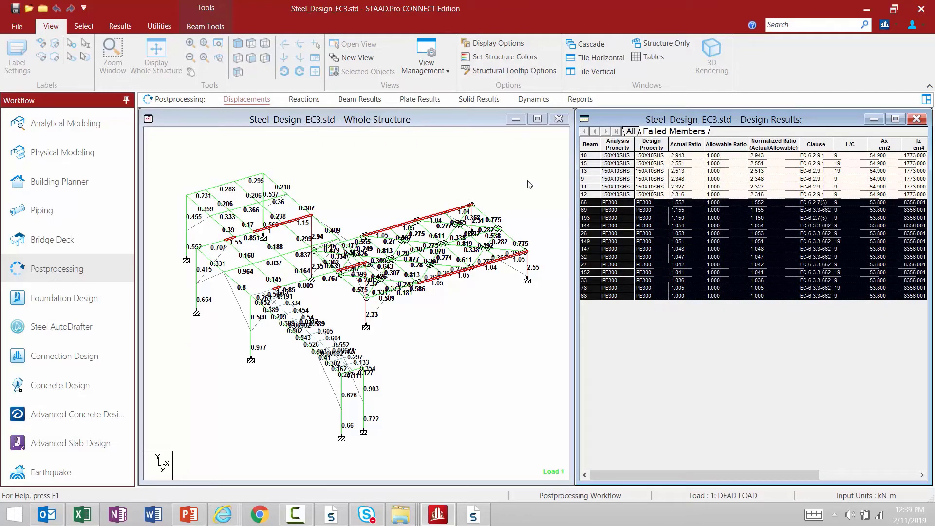
pyautogui.click(527, 183)
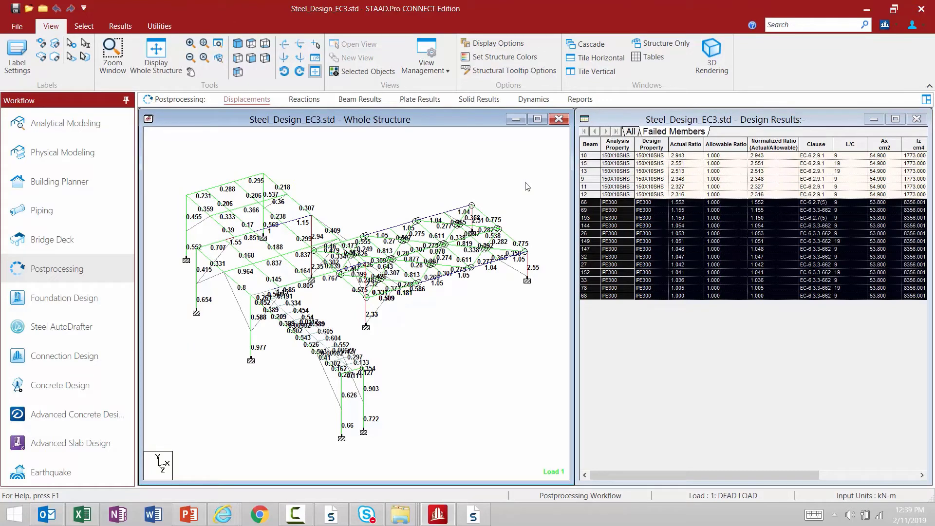
pyautogui.click(589, 179)
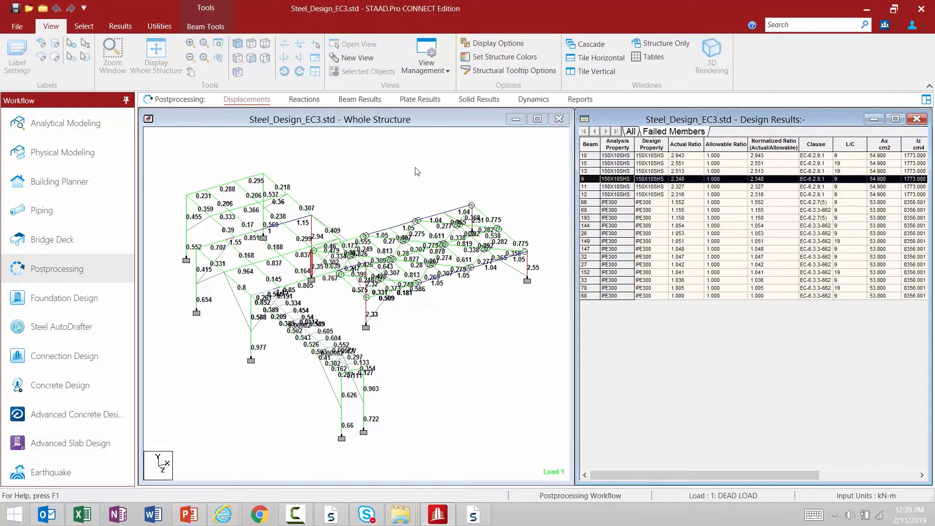
# Clear the current selection and select all failed beams in the structure by attribute.
pyautogui.click(74, 28)
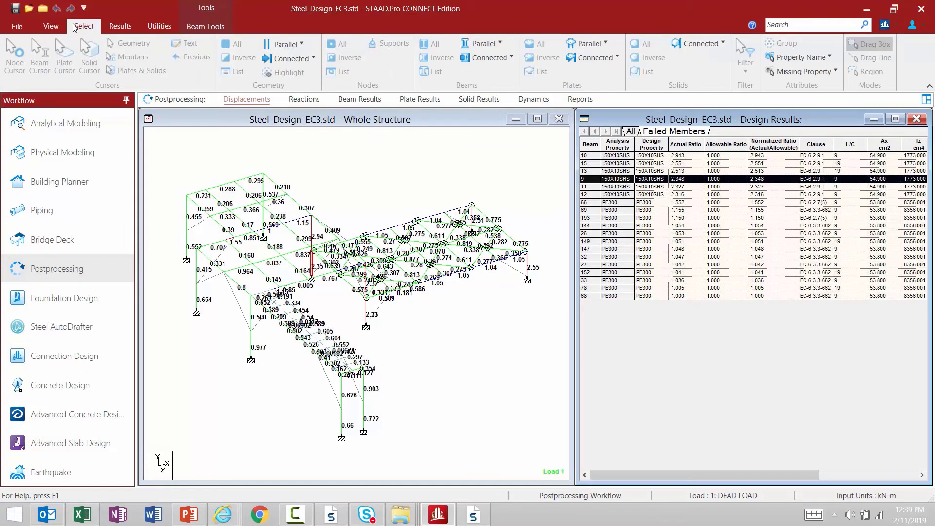
pyautogui.click(338, 145)
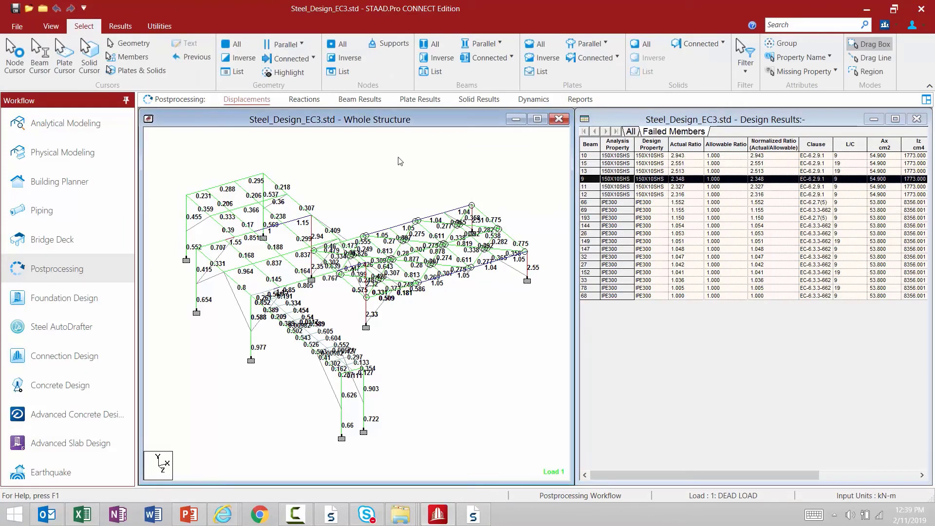
pyautogui.click(792, 58)
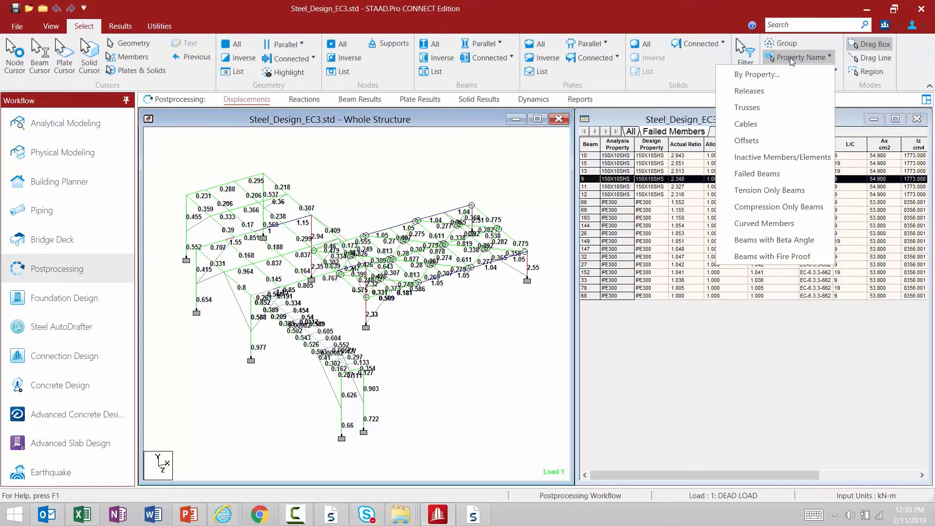
pyautogui.click(756, 174)
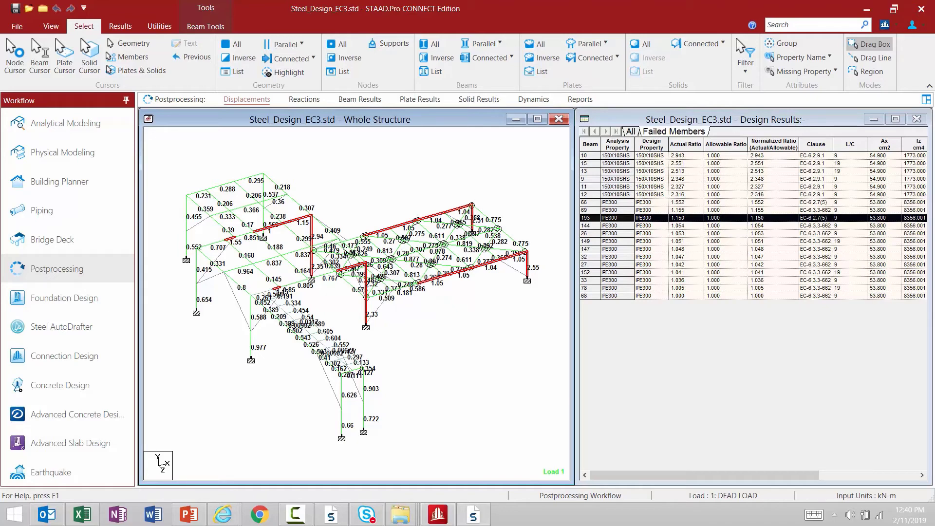
# Switch to the section properties in the Analytical Modeling workflow and highlight the members assigned 150X10SHS.
pyautogui.click(69, 127)
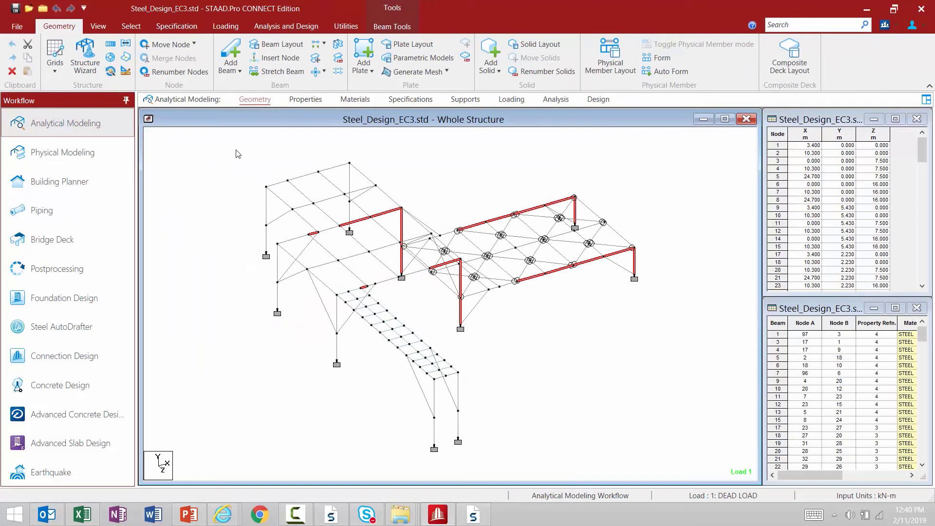
pyautogui.click(305, 100)
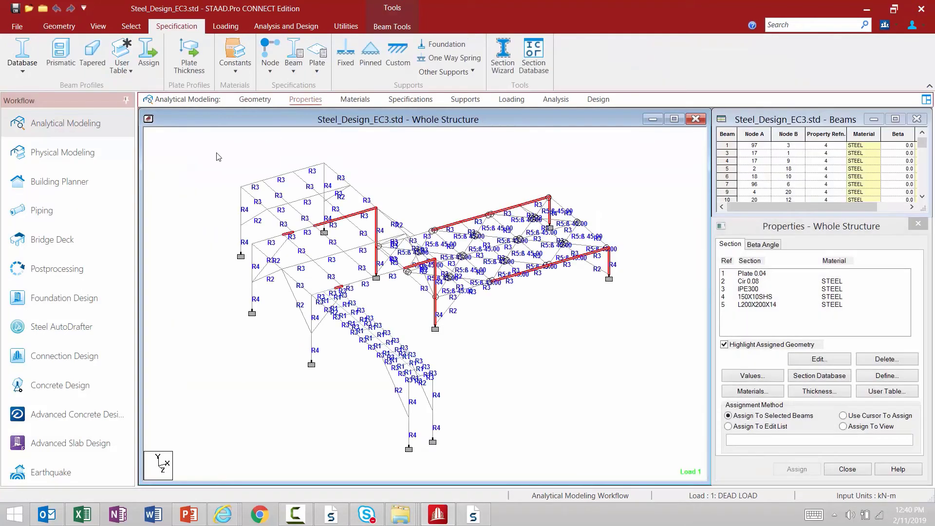
pyautogui.click(755, 298)
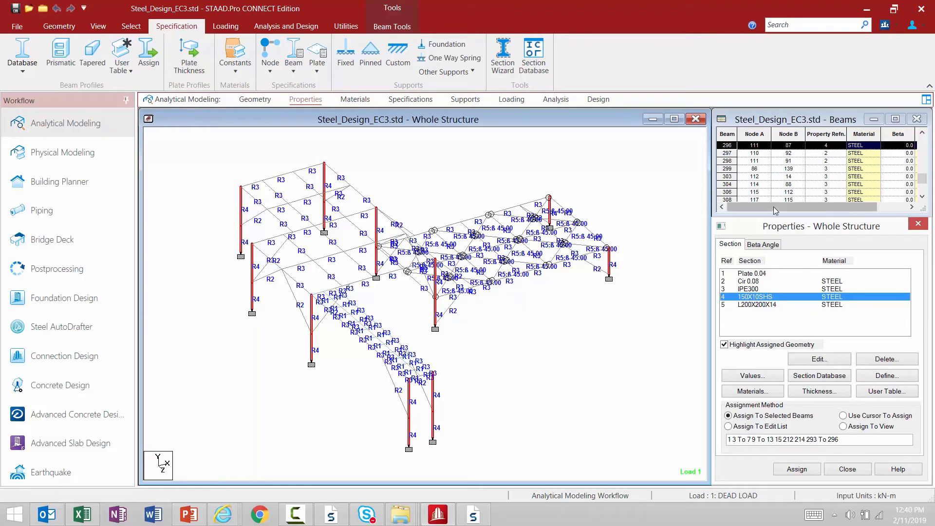
# Change the 150X10SHS section to the square hollow profile 260x16SHS from the European steel table.
pyautogui.doubleClick(744, 302)
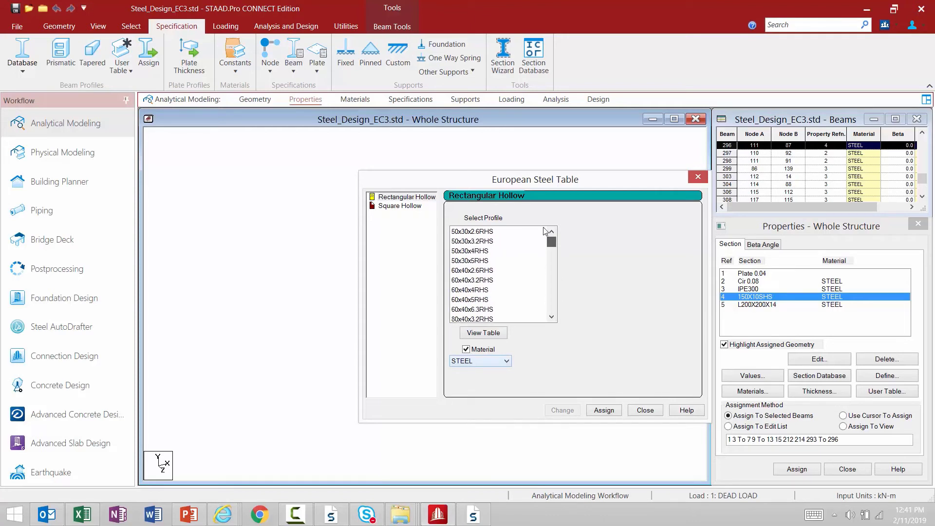
pyautogui.click(415, 210)
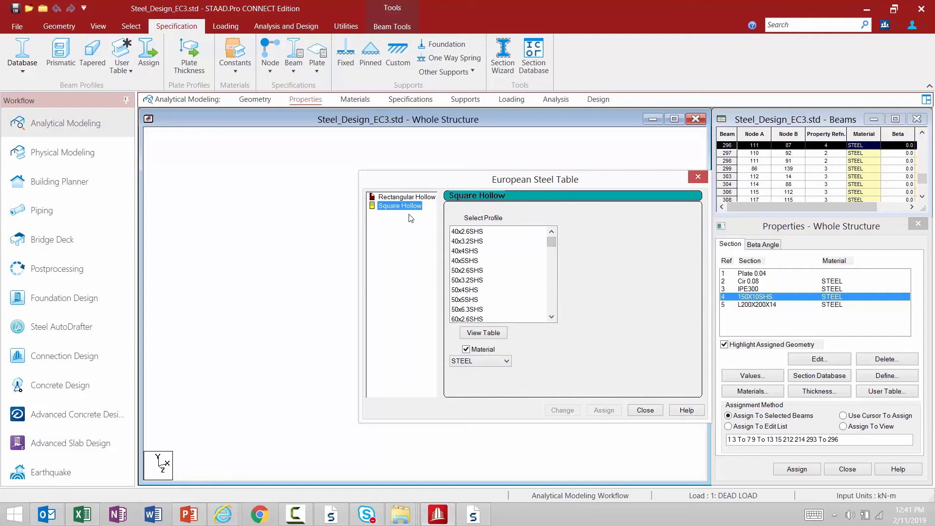
pyautogui.moveTo(552, 244); pyautogui.dragTo(554, 303)
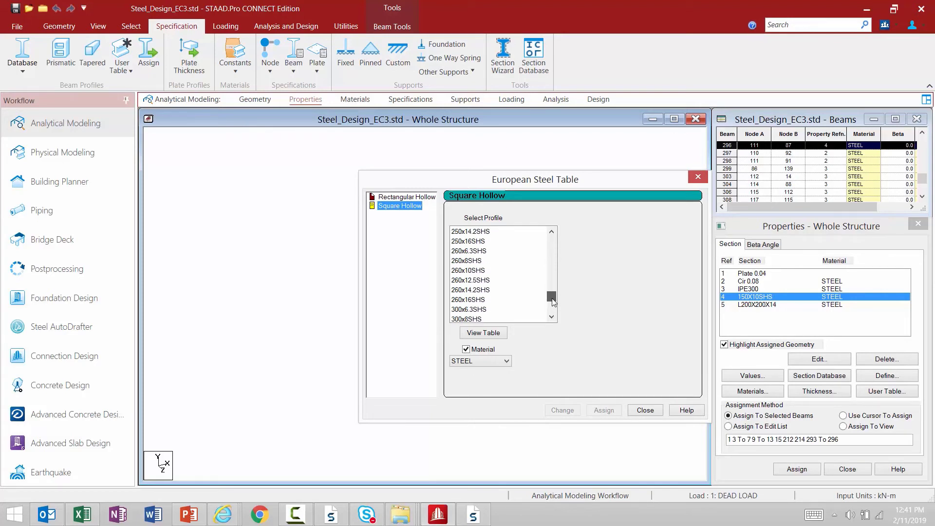
pyautogui.click(462, 303)
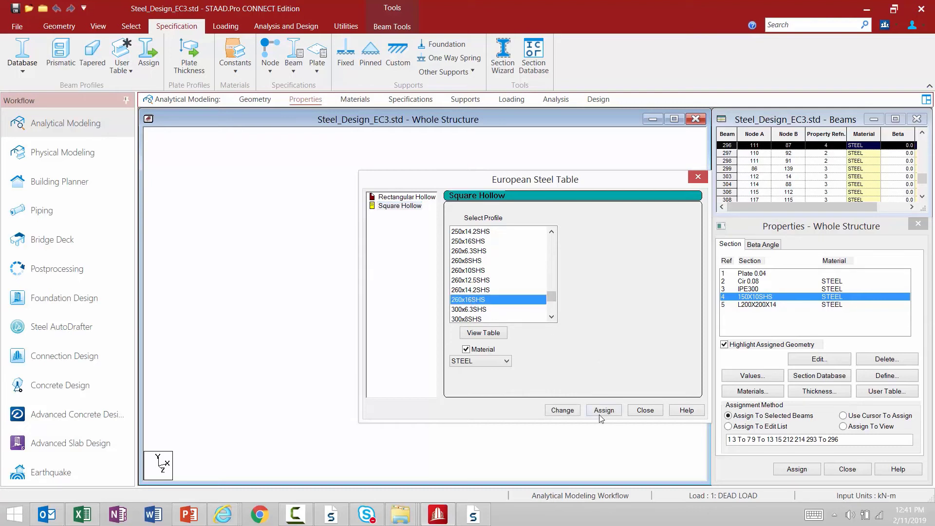
pyautogui.click(562, 411)
pyautogui.click(584, 335)
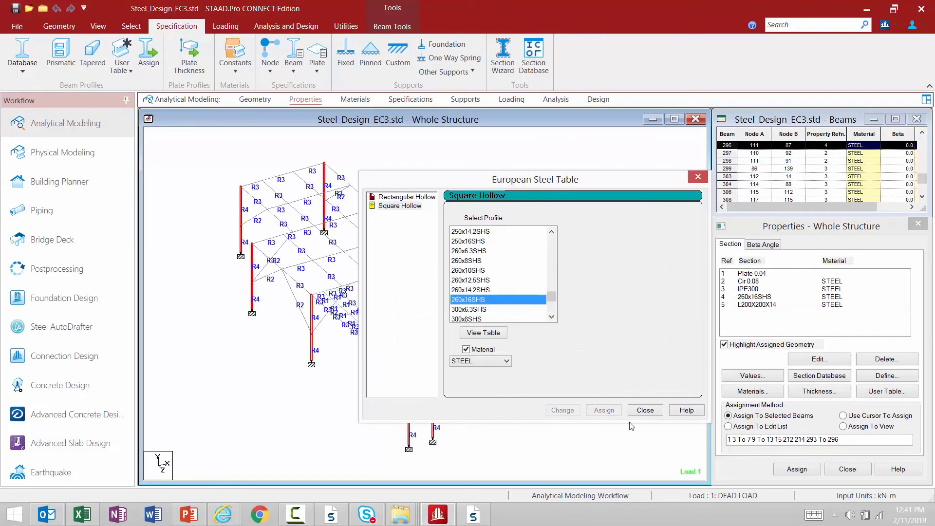
pyautogui.click(642, 411)
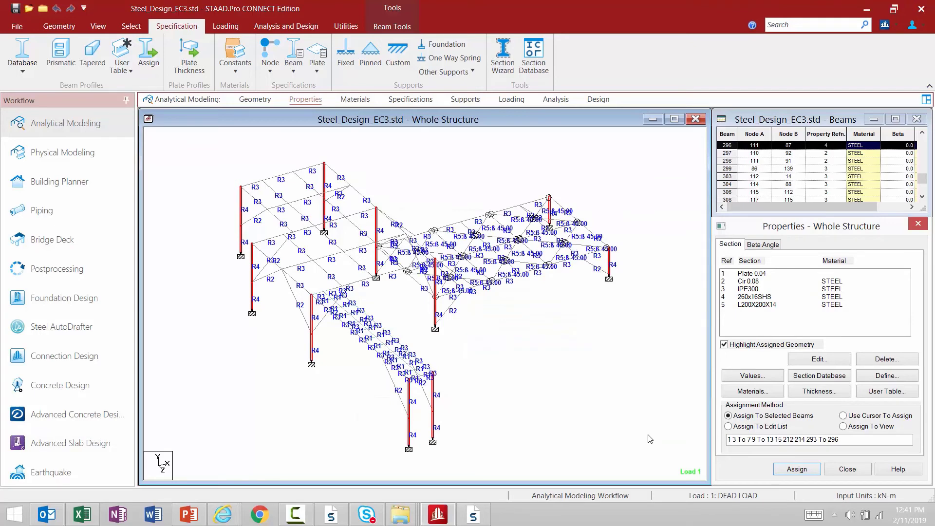
# Change the IPE300 section to IPE400 from the European steel table and clear the beam selection.
pyautogui.click(739, 289)
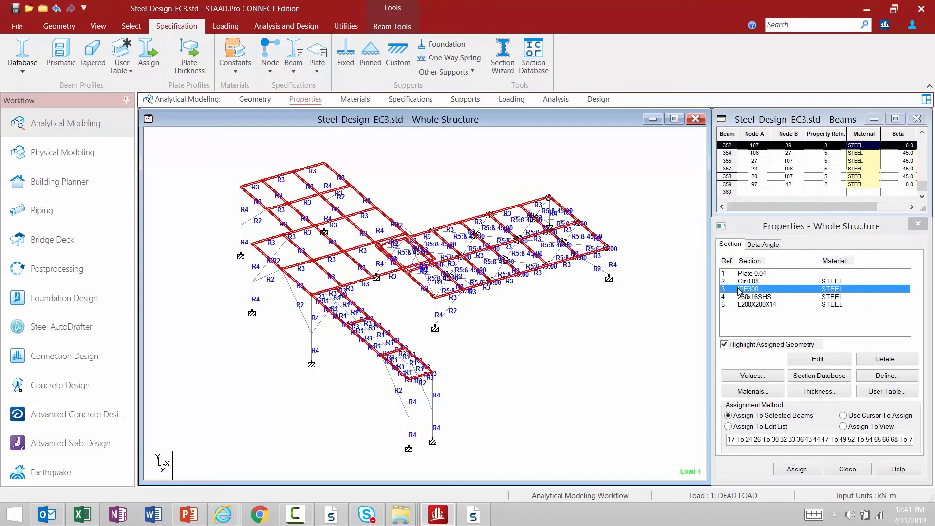
pyautogui.doubleClick(739, 290)
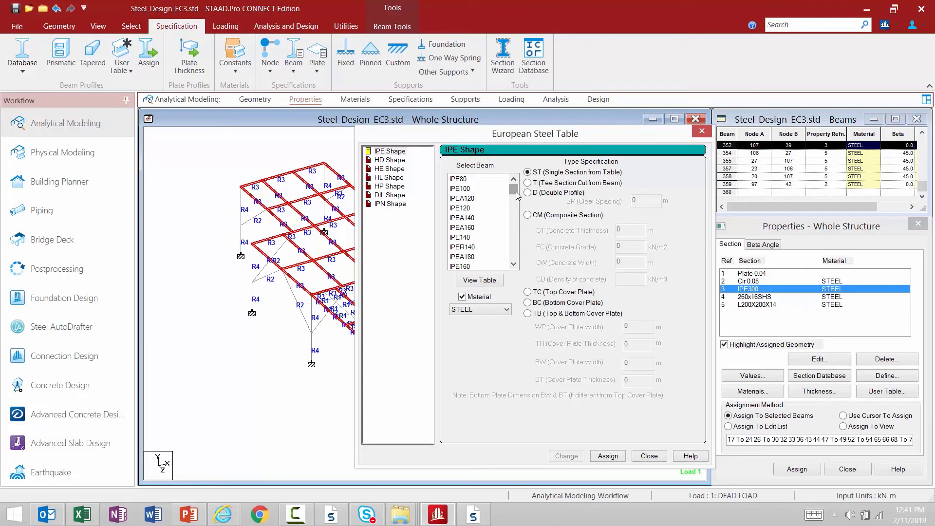
pyautogui.moveTo(516, 191); pyautogui.dragTo(526, 232)
pyautogui.click(517, 265)
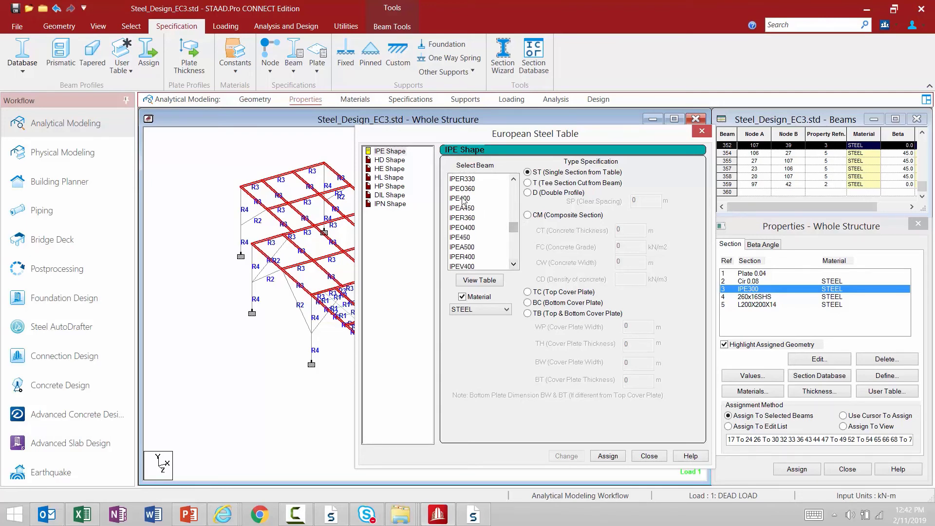
pyautogui.click(462, 198)
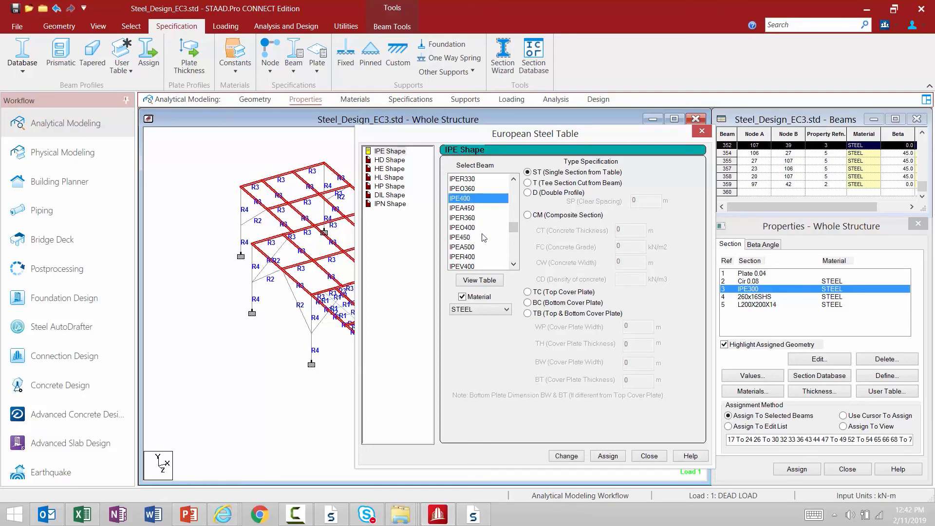
pyautogui.click(558, 458)
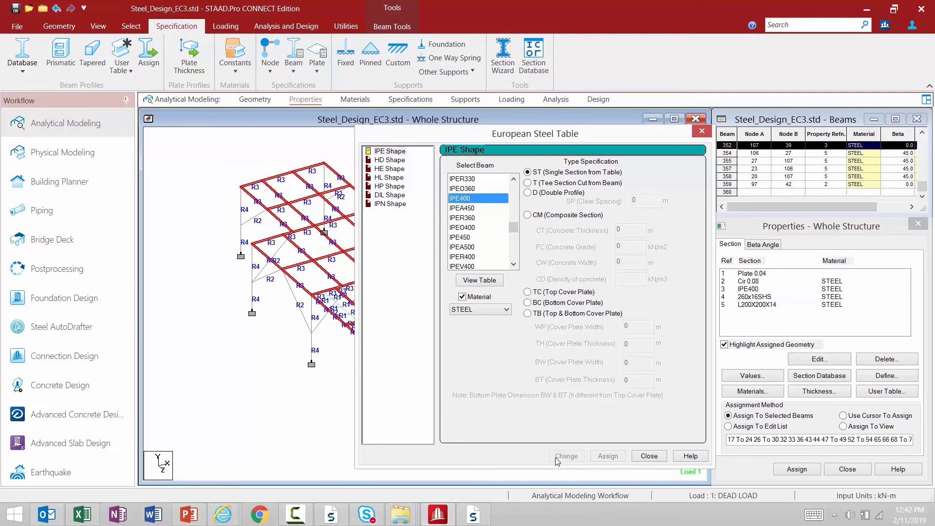
pyautogui.click(649, 455)
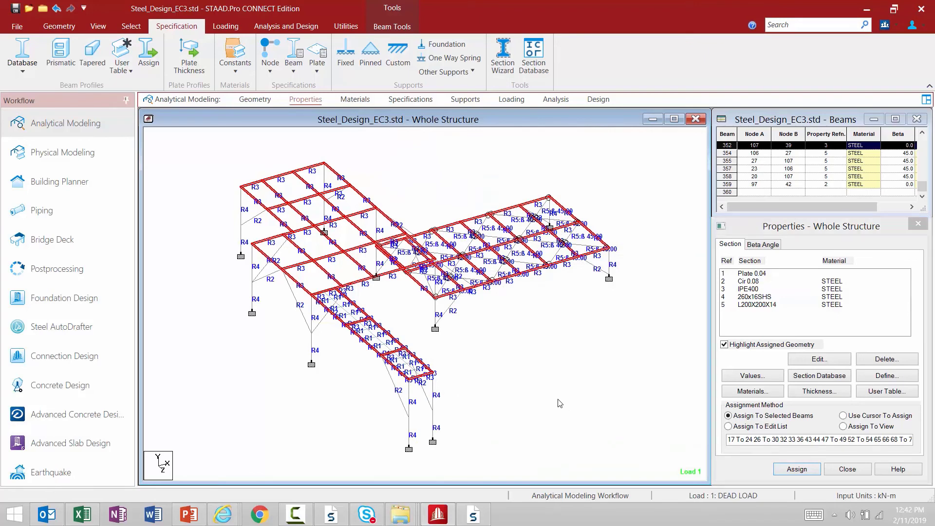
pyautogui.click(560, 407)
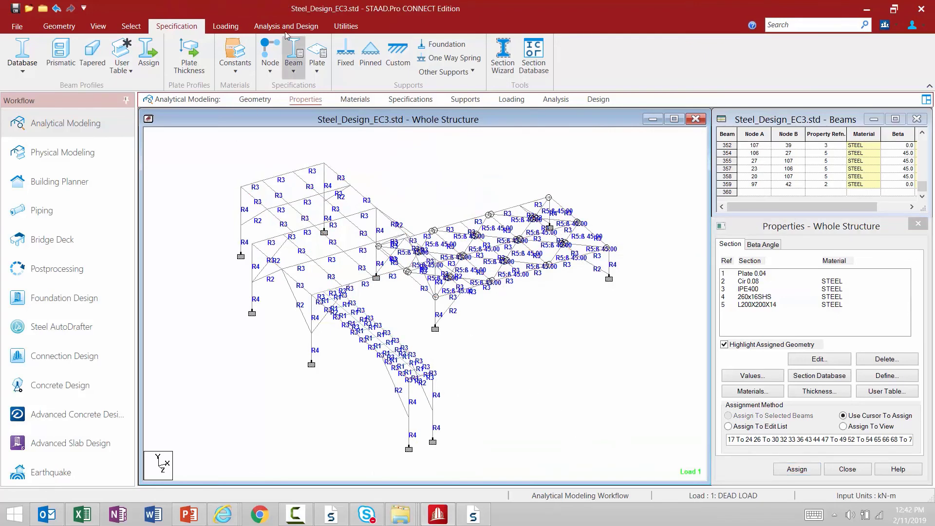
# Run the analysis and design again with the enlarged sections and proceed to the post-processing results.
pyautogui.click(281, 27)
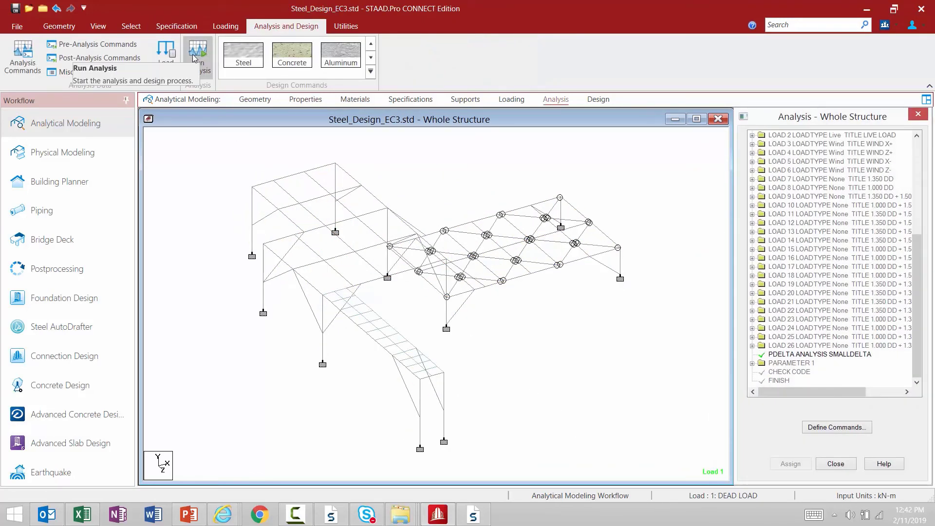
pyautogui.click(197, 56)
pyautogui.click(447, 319)
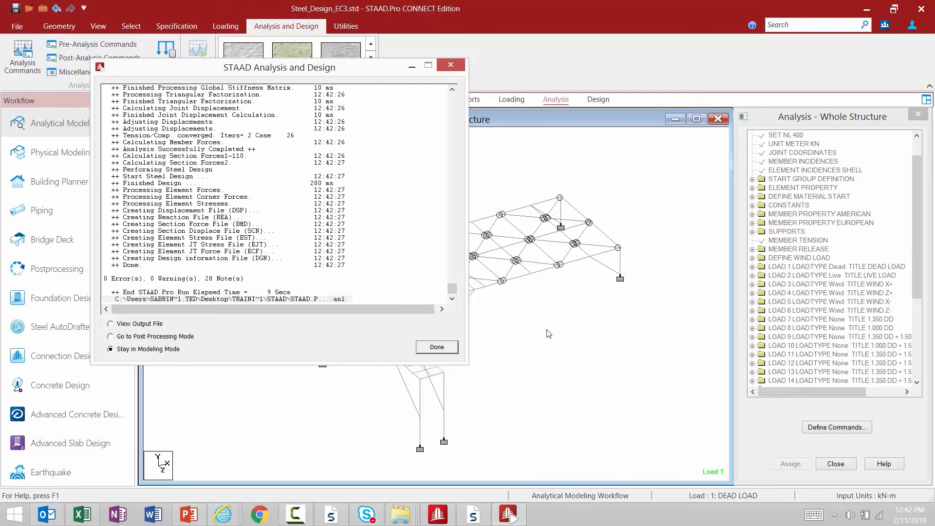
pyautogui.click(135, 340)
pyautogui.click(437, 347)
pyautogui.click(484, 347)
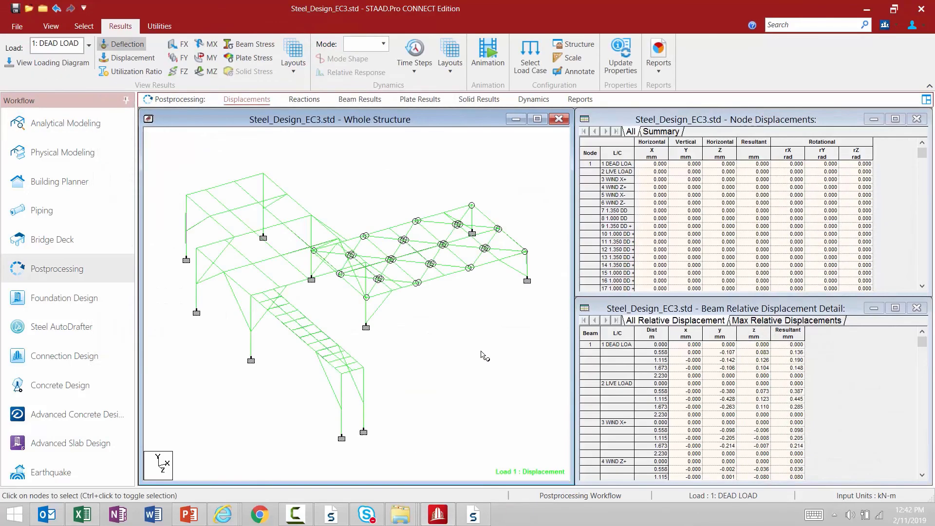
# Display the beam utilization results layout and check the list of failed members in the design results.
pyautogui.click(288, 56)
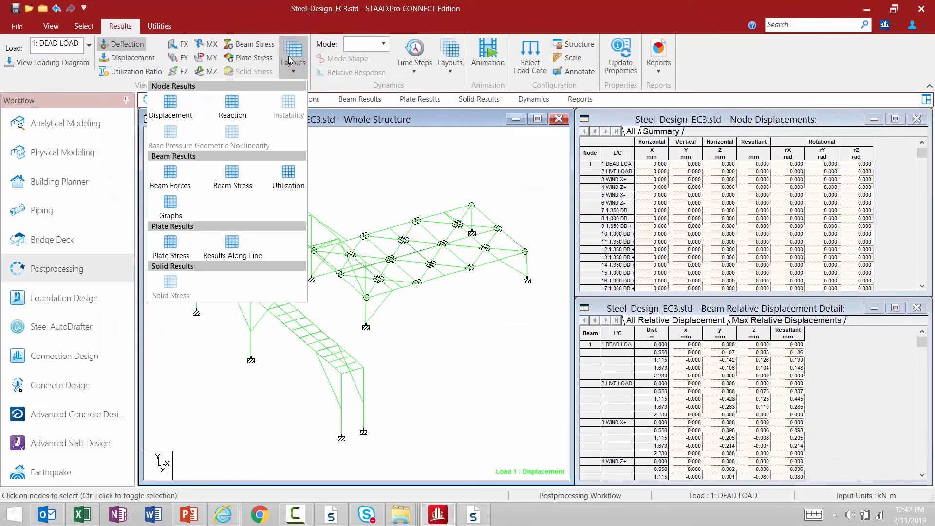
pyautogui.click(289, 176)
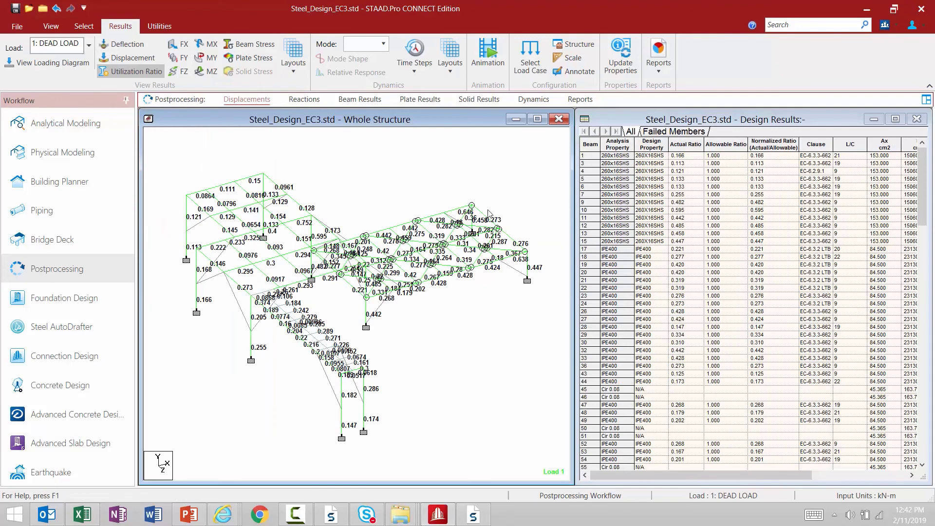
pyautogui.click(656, 132)
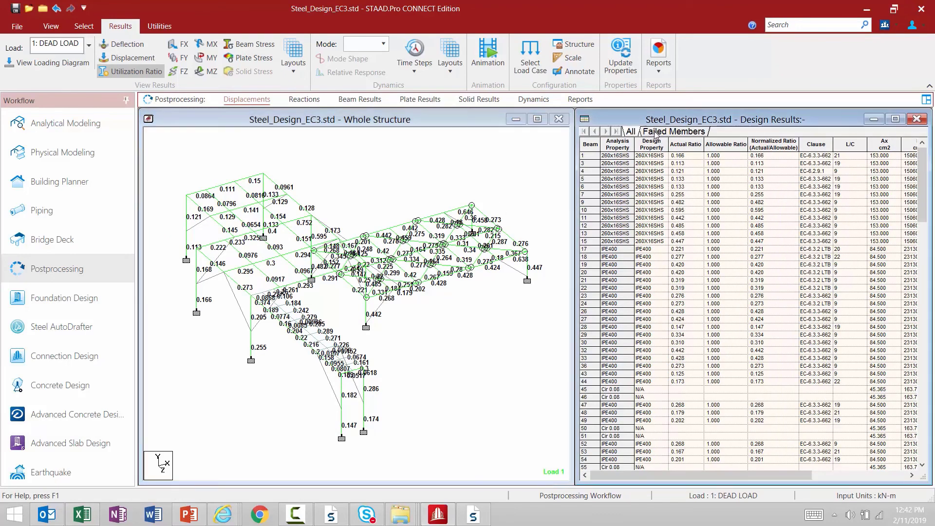